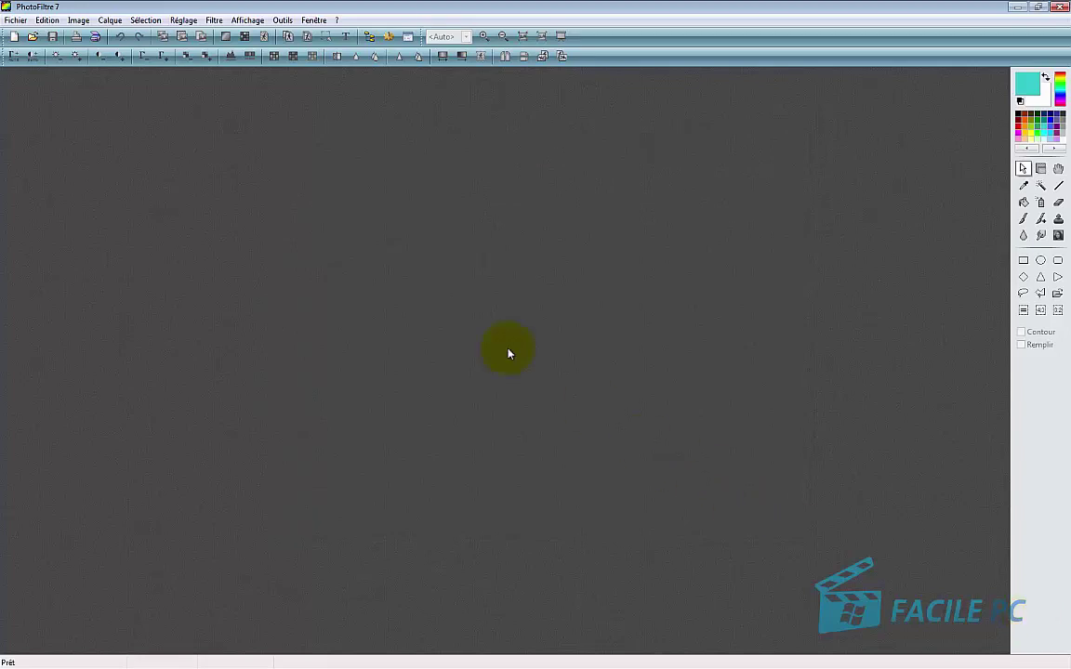
Create a new 800 × 600 pixel image at 300 pixels per inch and place its window mid-workspace
key("ctrl+n")
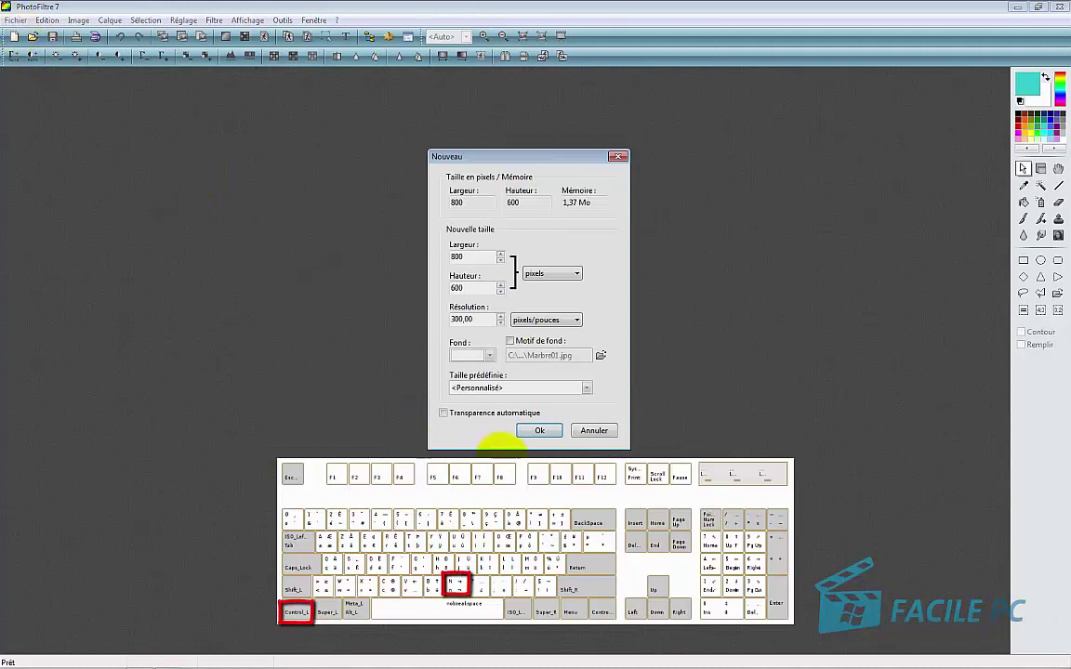
left_click(539, 431)
left_click_drag(384, 82, 602, 118)
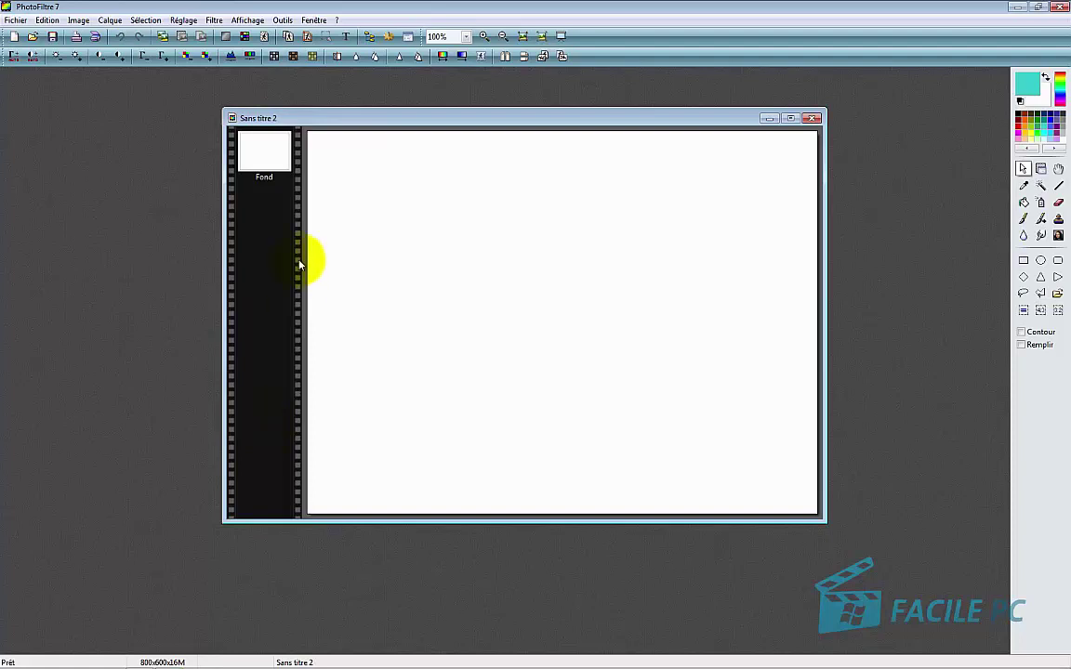
right_click(262, 160)
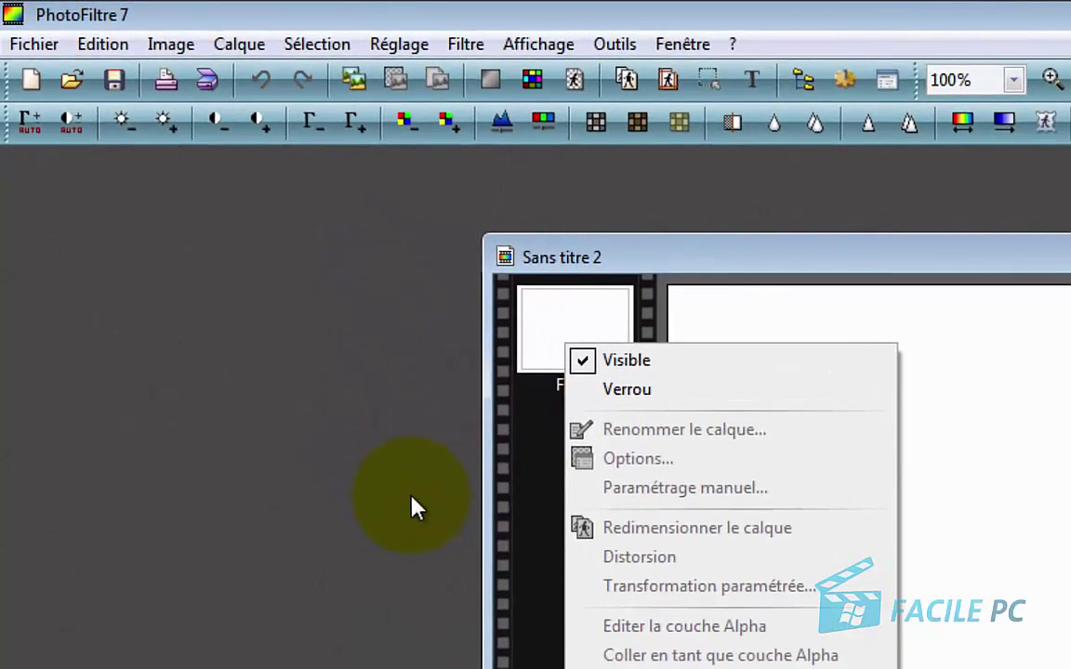
left_click(400, 39)
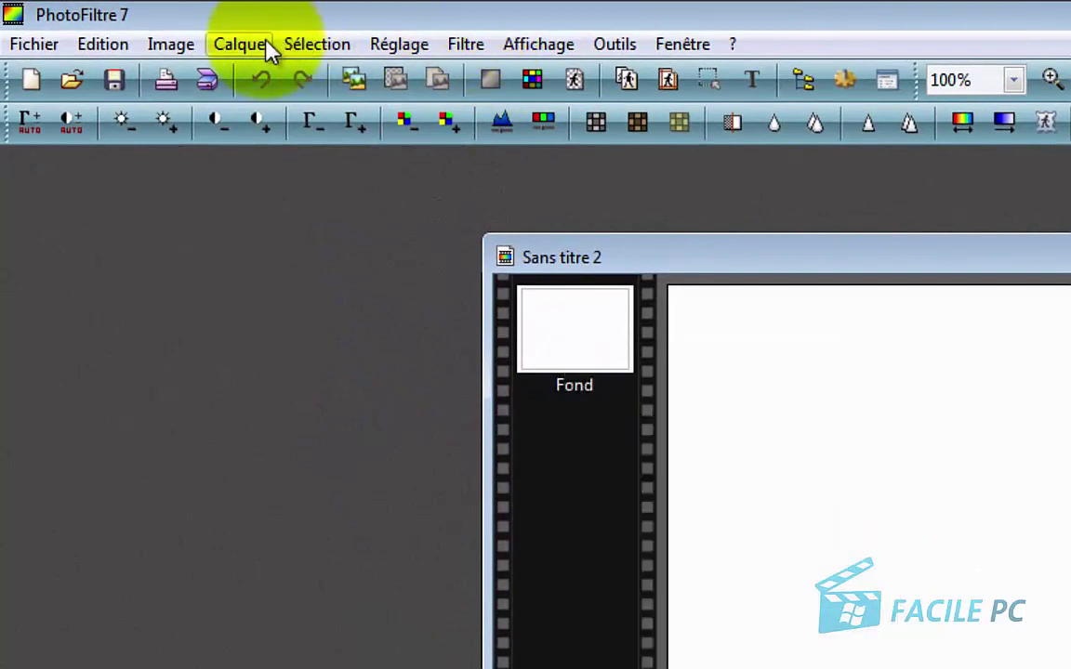
left_click(239, 45)
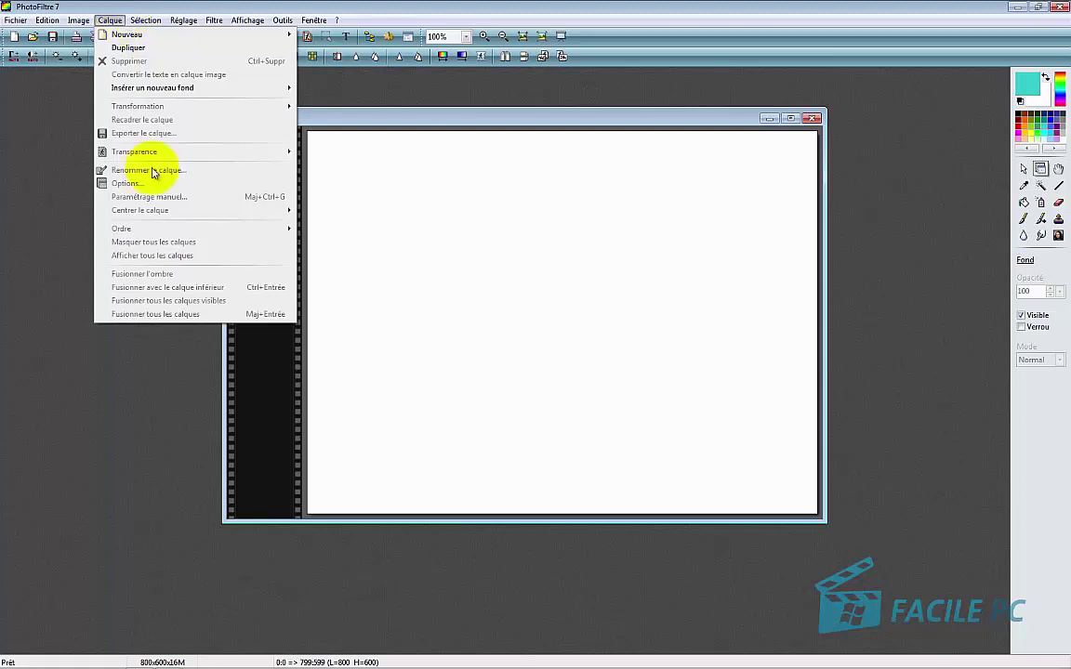
left_click(297, 128)
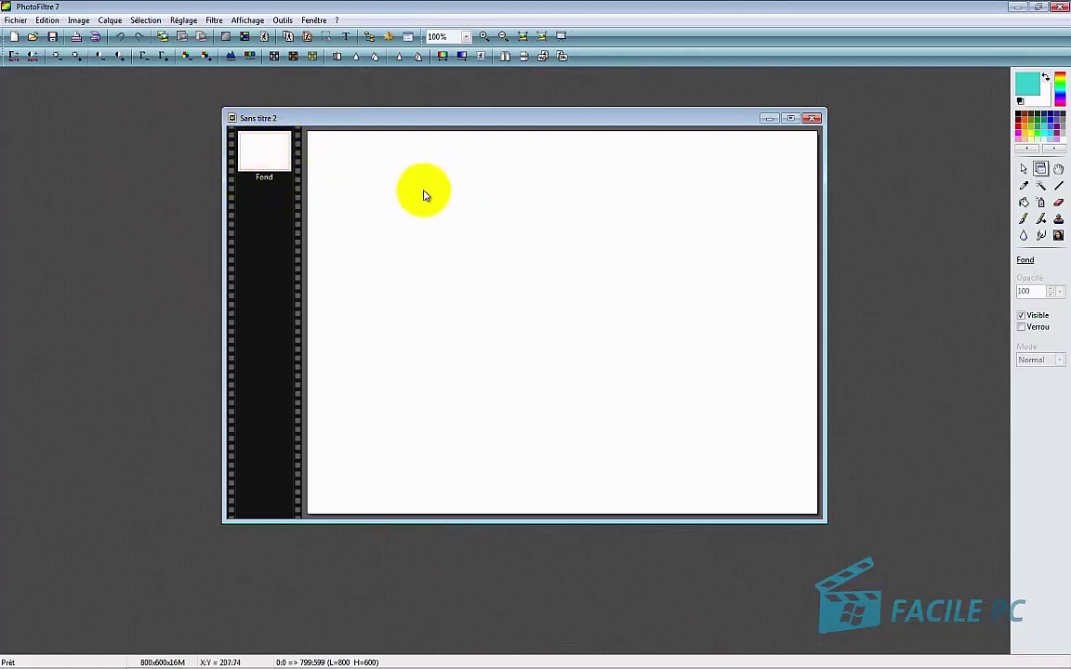
Add the text "TEST DE TEXTE AVEC PHOTOFILTRE" in centred Arial size 30 and convert its layer to an image layer
left_click(345, 37)
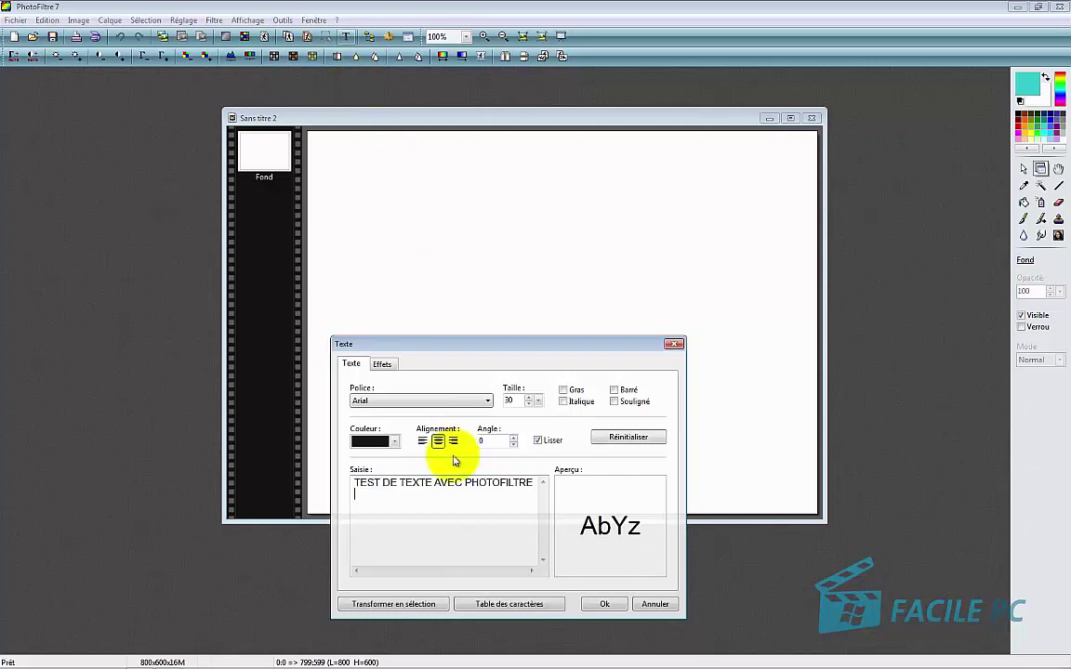
left_click(605, 605)
right_click(399, 325)
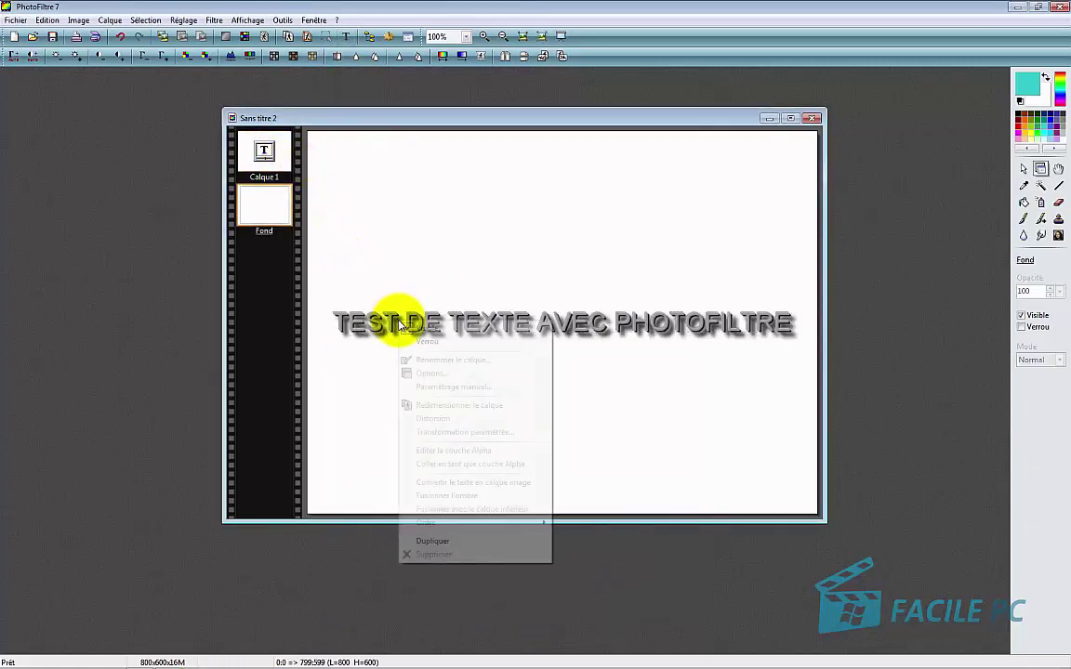
right_click(263, 130)
right_click(263, 151)
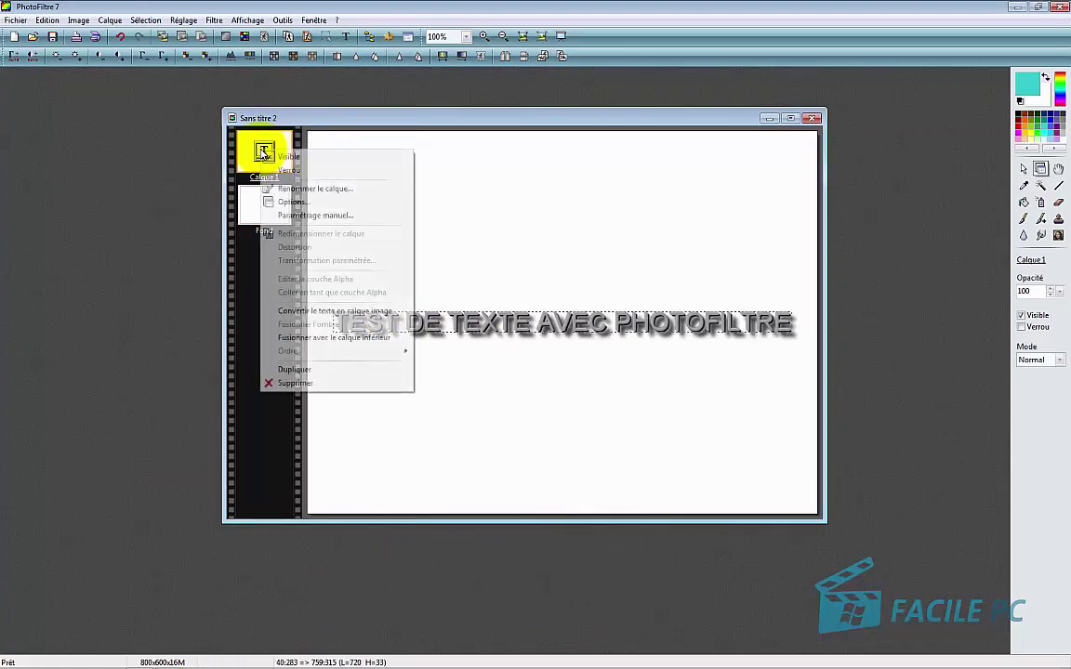
left_click(339, 311)
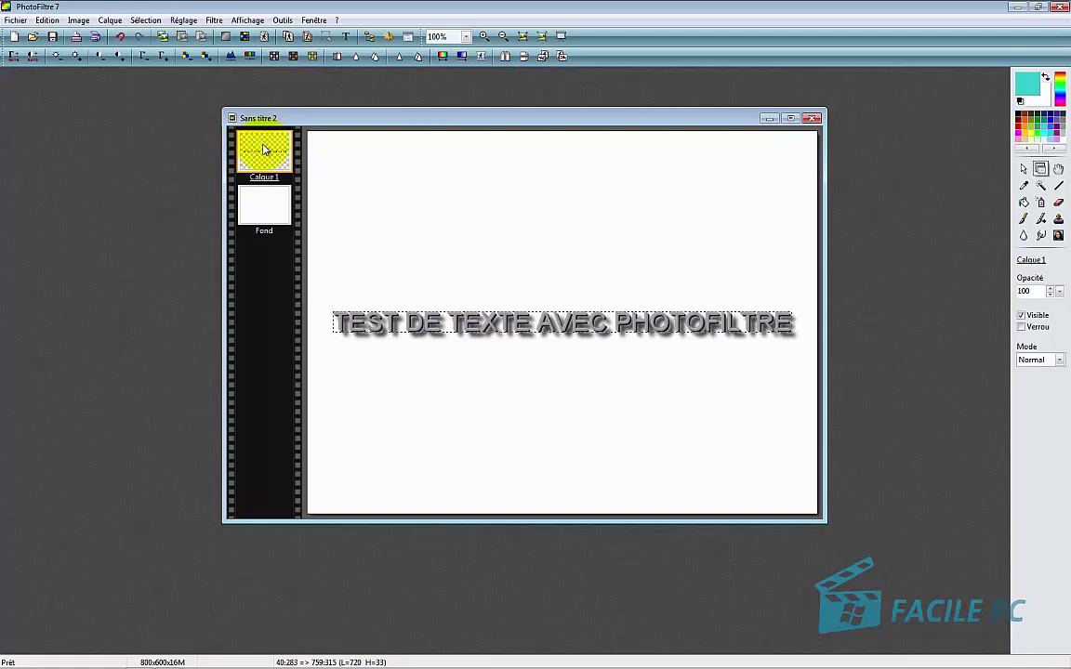
Hide the text layer Calque 1 and make it visible again
left_click(276, 211)
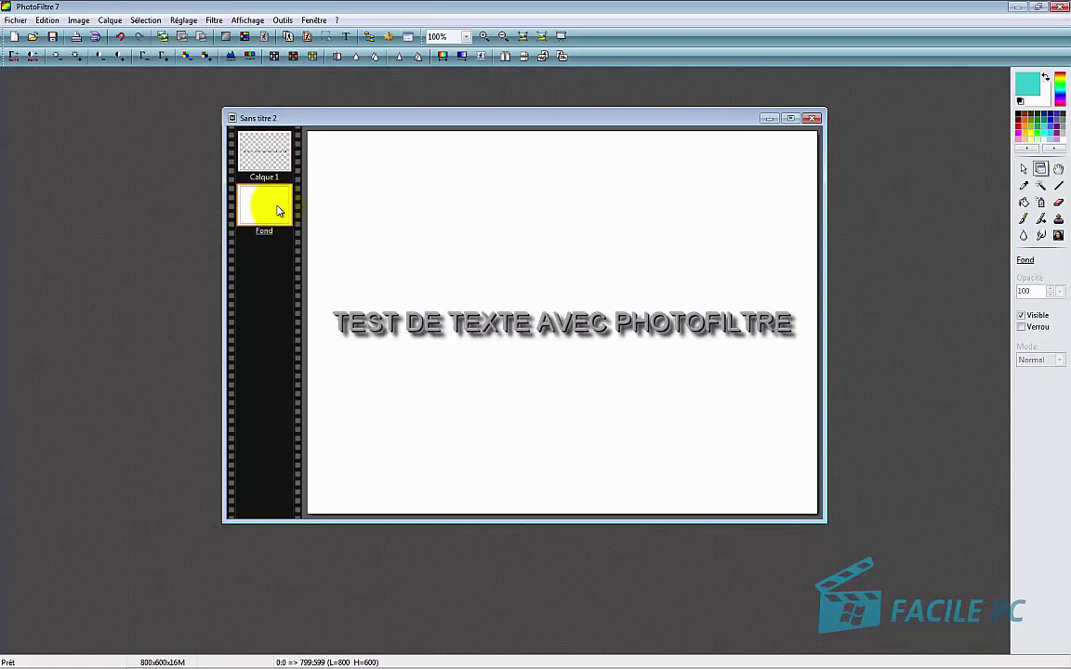
left_click(279, 150)
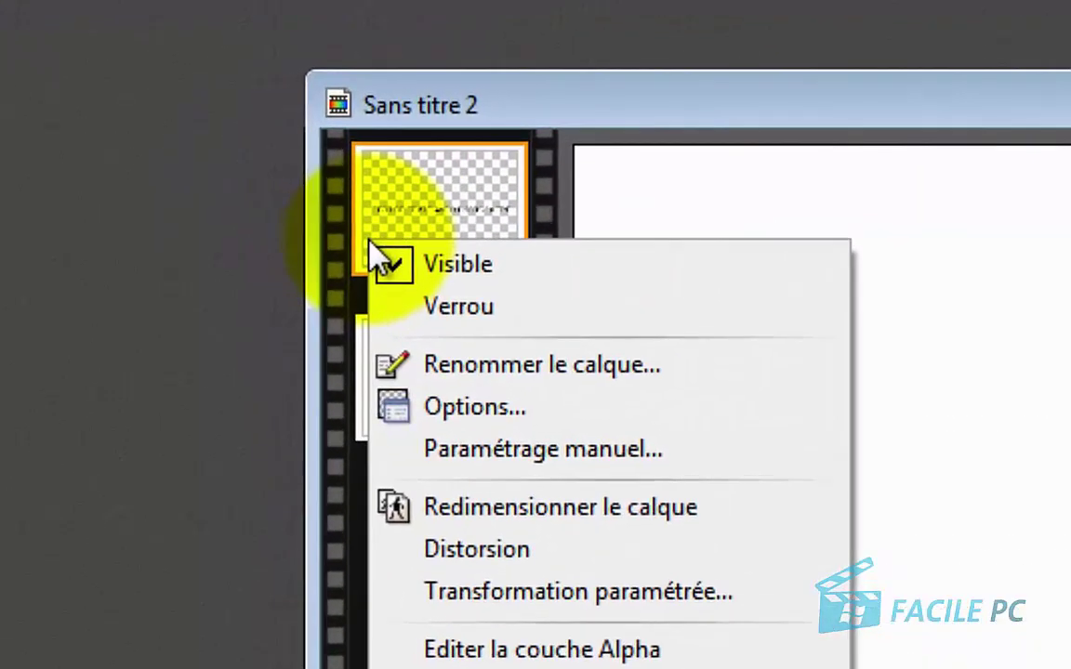
left_click(546, 271)
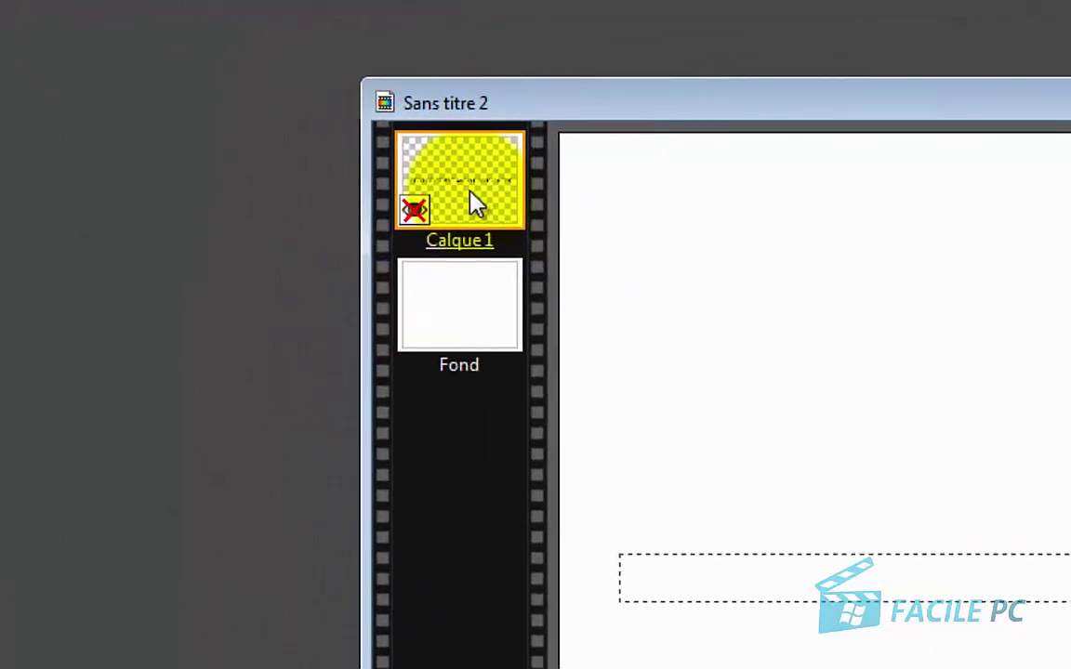
right_click(474, 204)
left_click(532, 206)
Lock the text layer Calque 1 and unlock it again
right_click(450, 193)
left_click(590, 241)
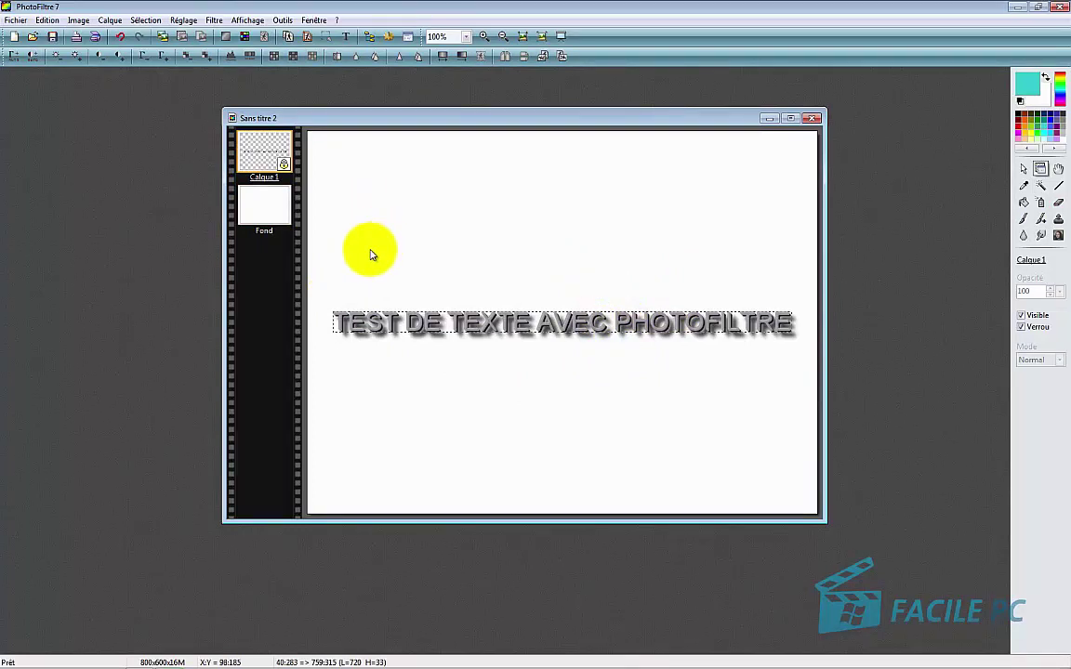
right_click(254, 164)
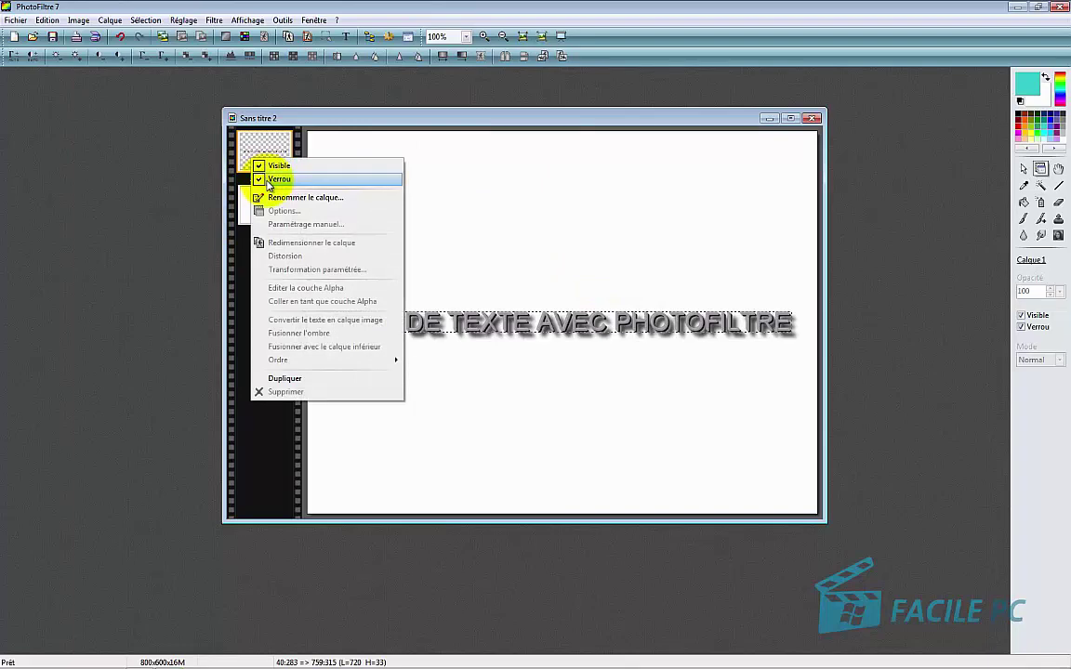
left_click(272, 180)
Rename the text layer as TEXTE
right_click(266, 148)
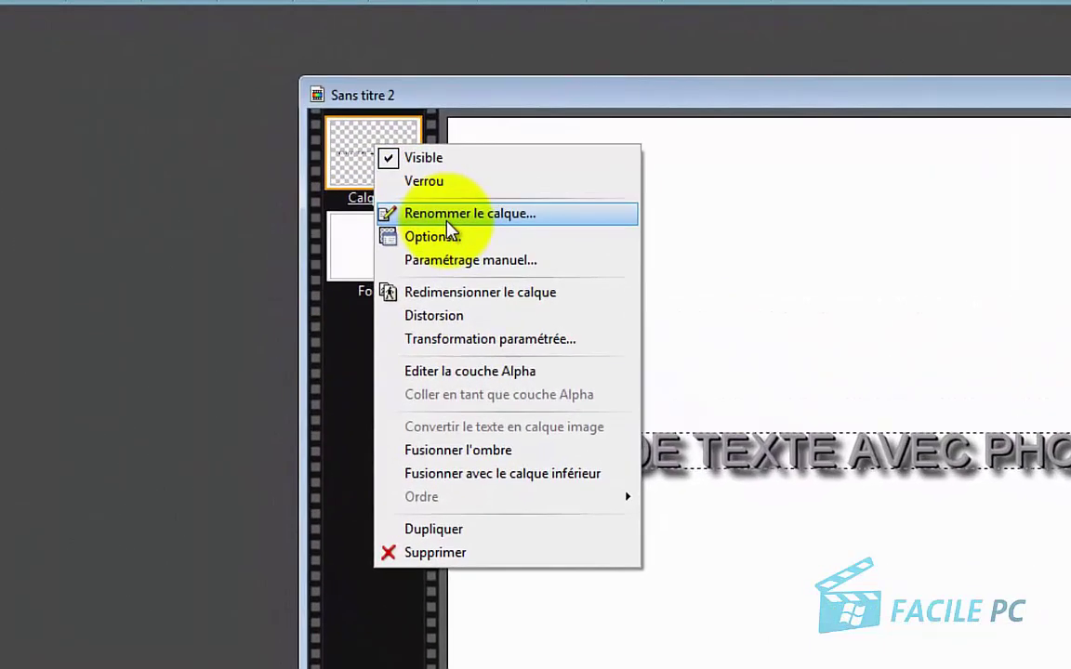
left_click(449, 220)
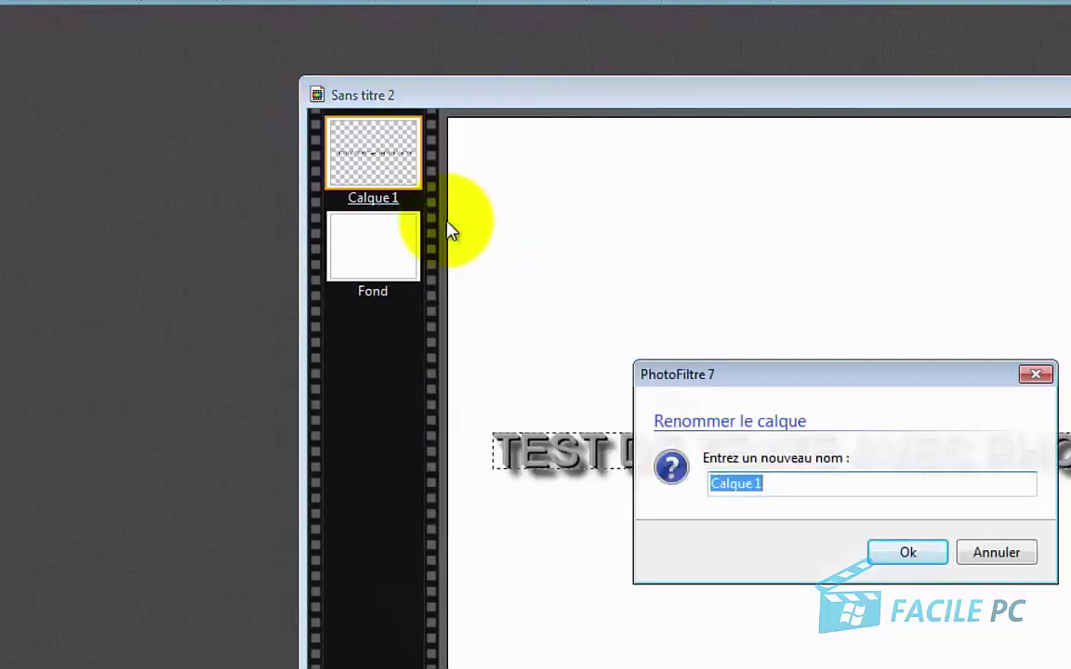
type("TEXTE")
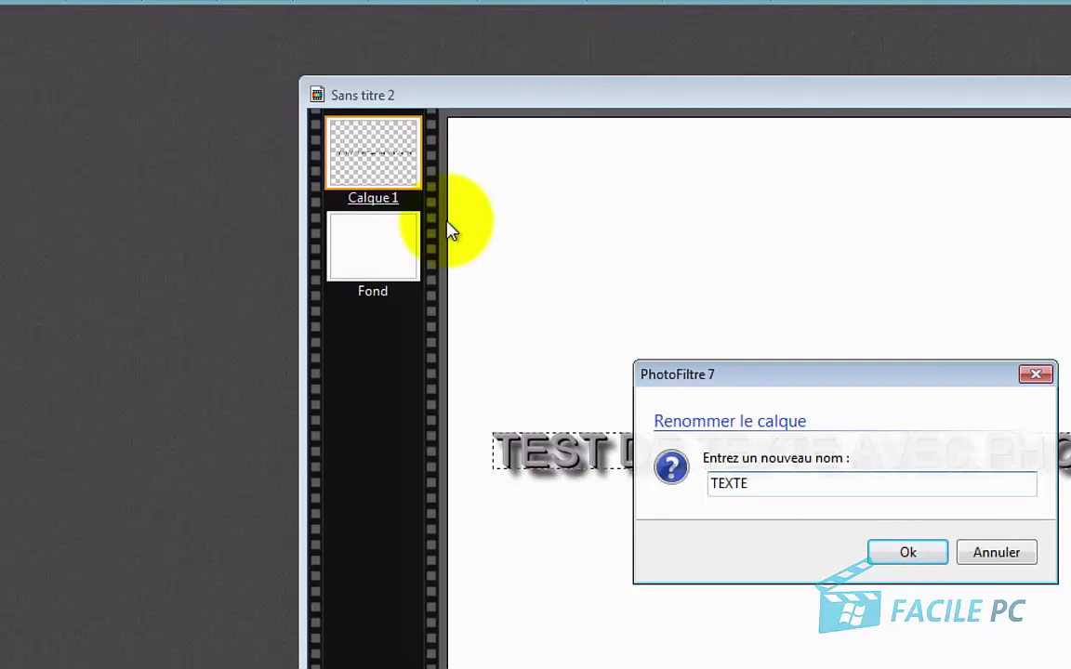
key("Return")
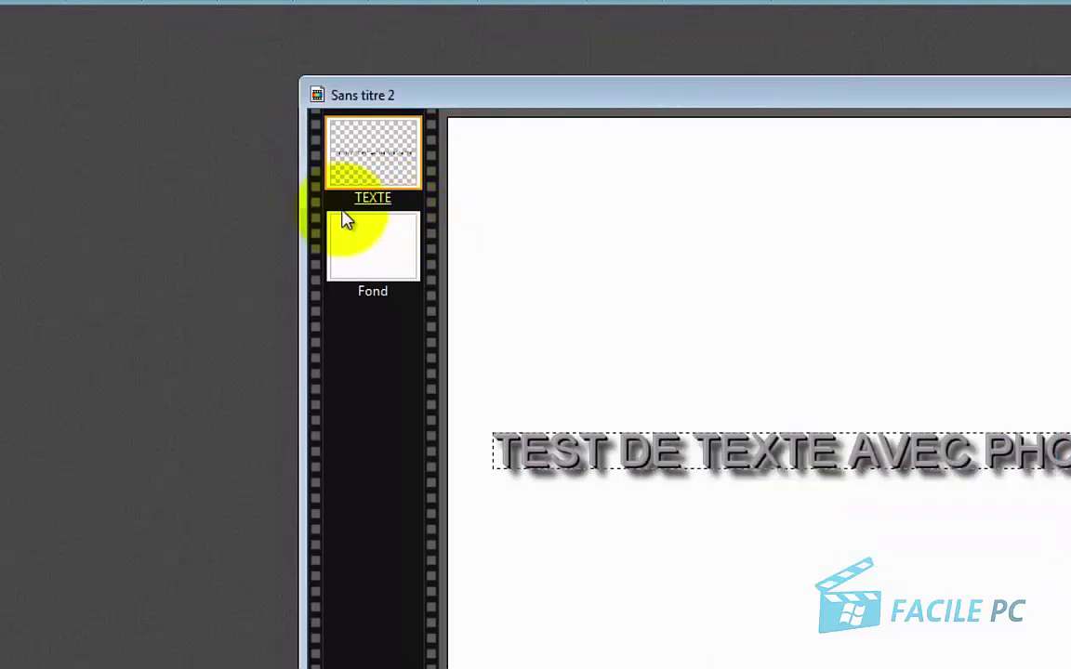
Examine the TEXTE layer's opacity and drop shadow options and leave them without changes
right_click(354, 160)
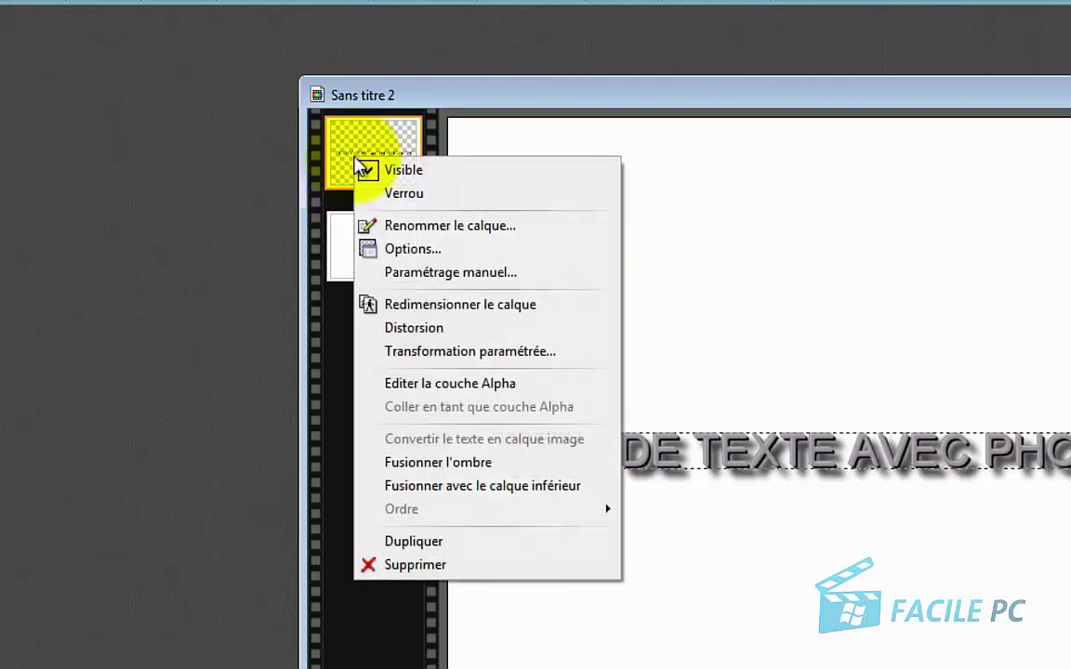
left_click(361, 247)
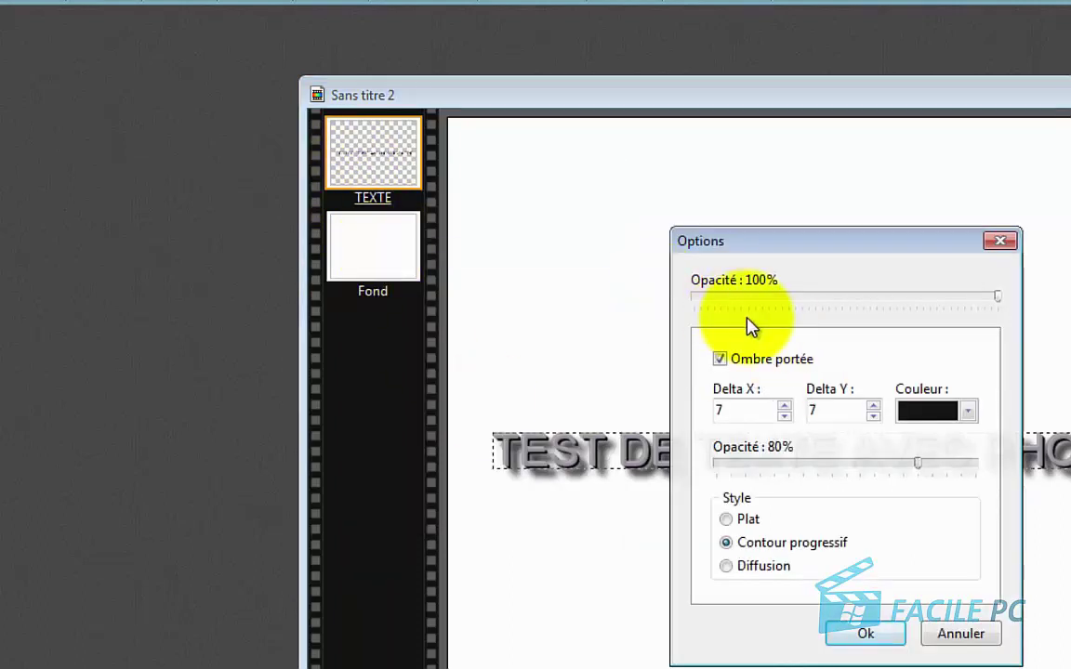
left_click_drag(767, 243, 796, 7)
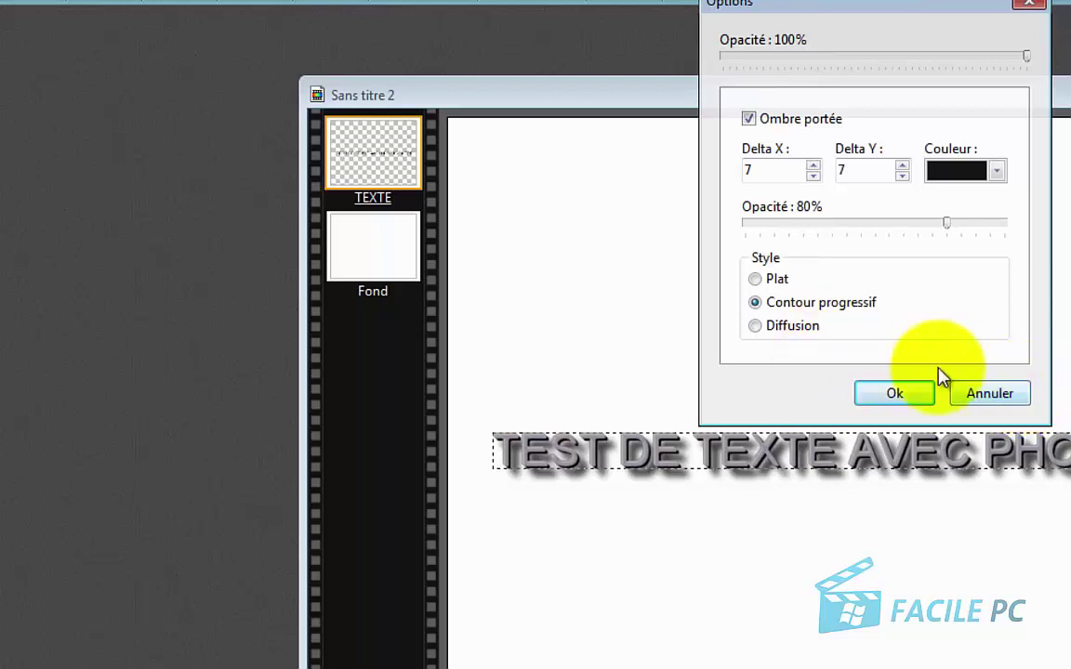
left_click(976, 395)
Position the TEXTE layer at the bottom centre of the image using automatic positioning
right_click(407, 163)
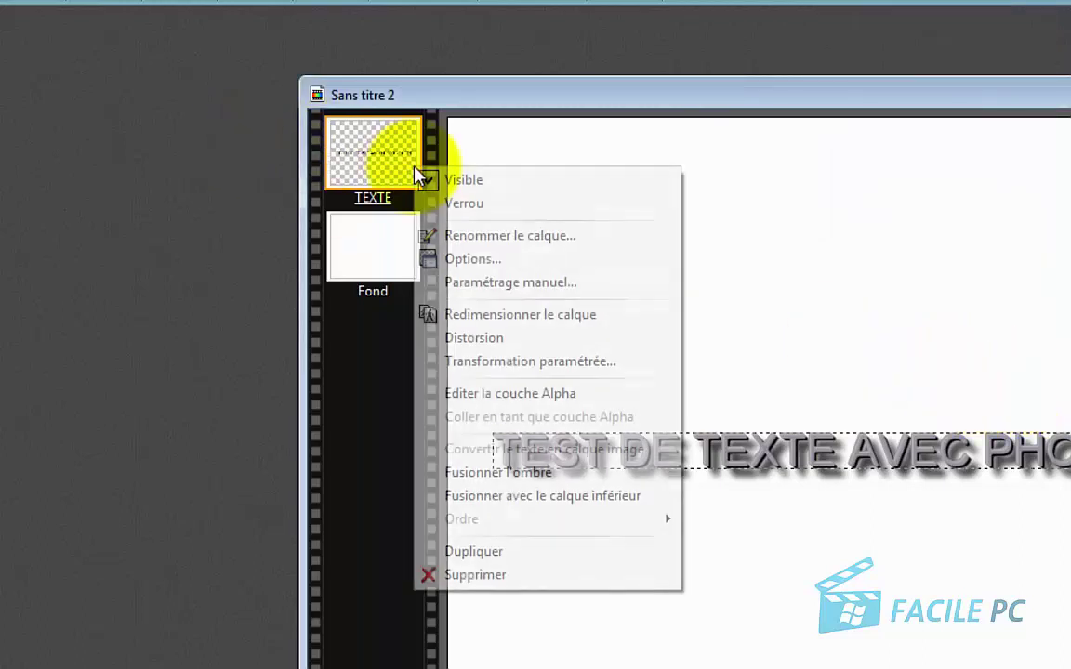
left_click(524, 284)
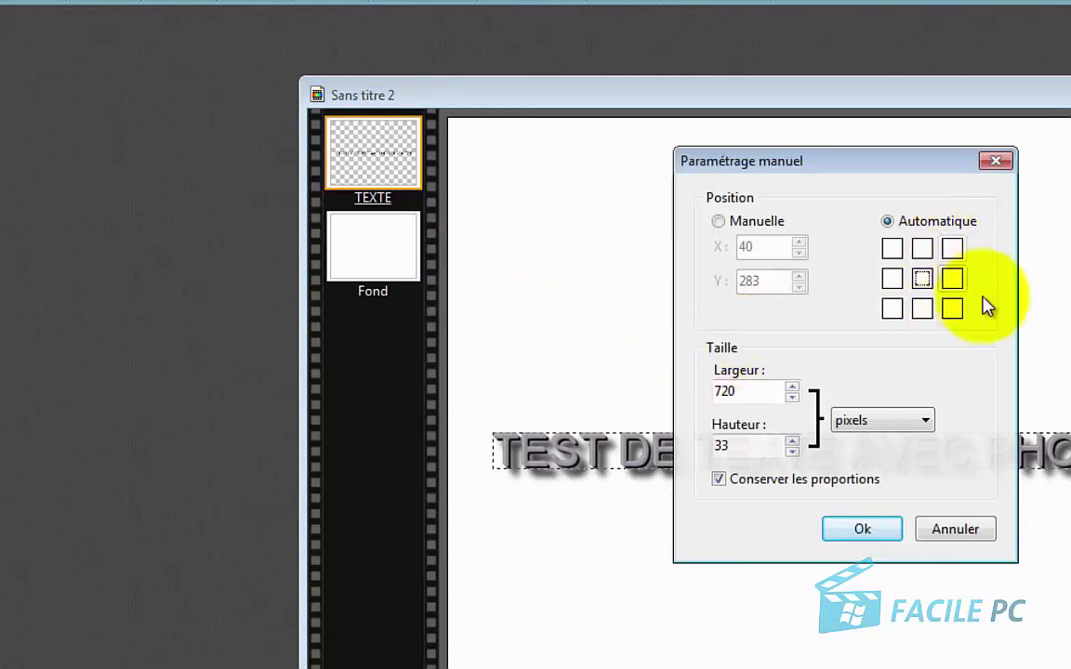
left_click(922, 309)
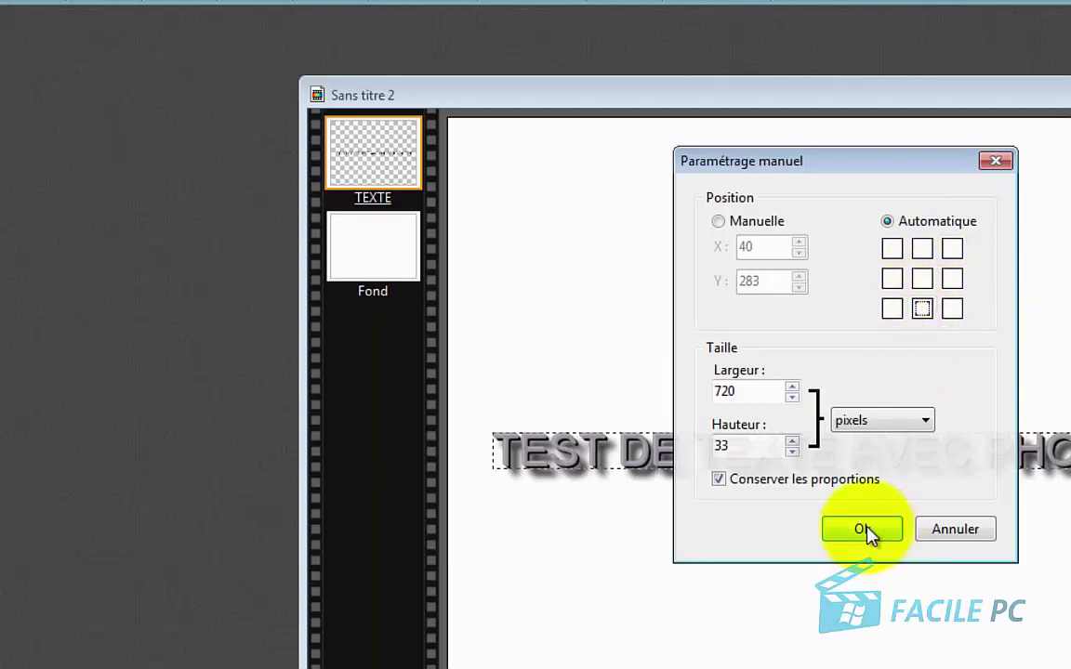
left_click(863, 530)
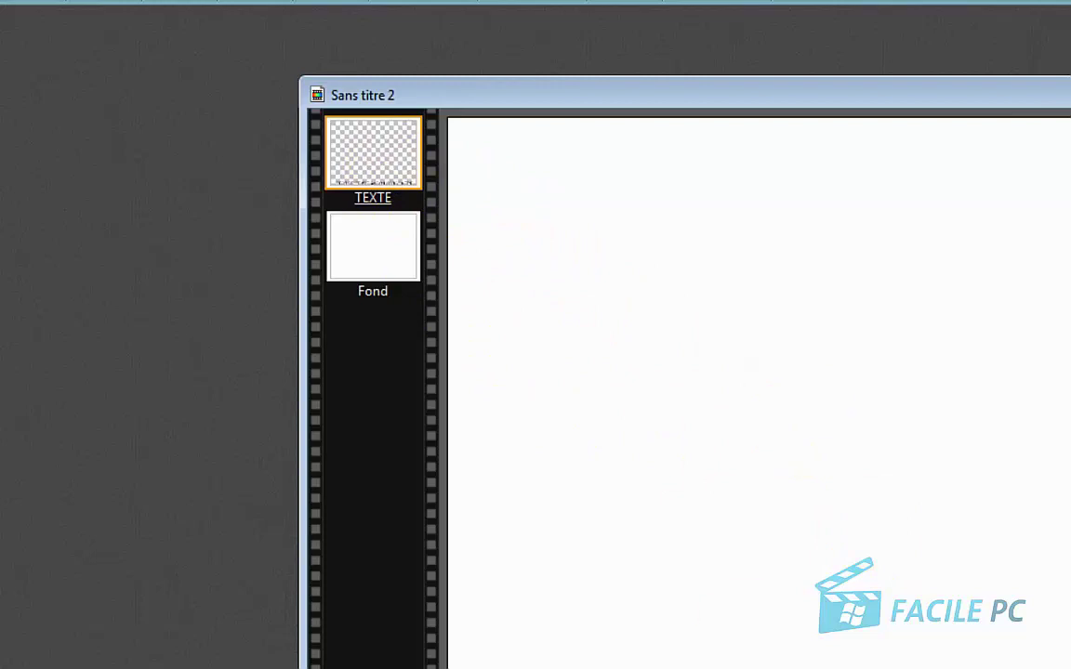
Centre the TEXTE layer in the image using automatic positioning
right_click(386, 174)
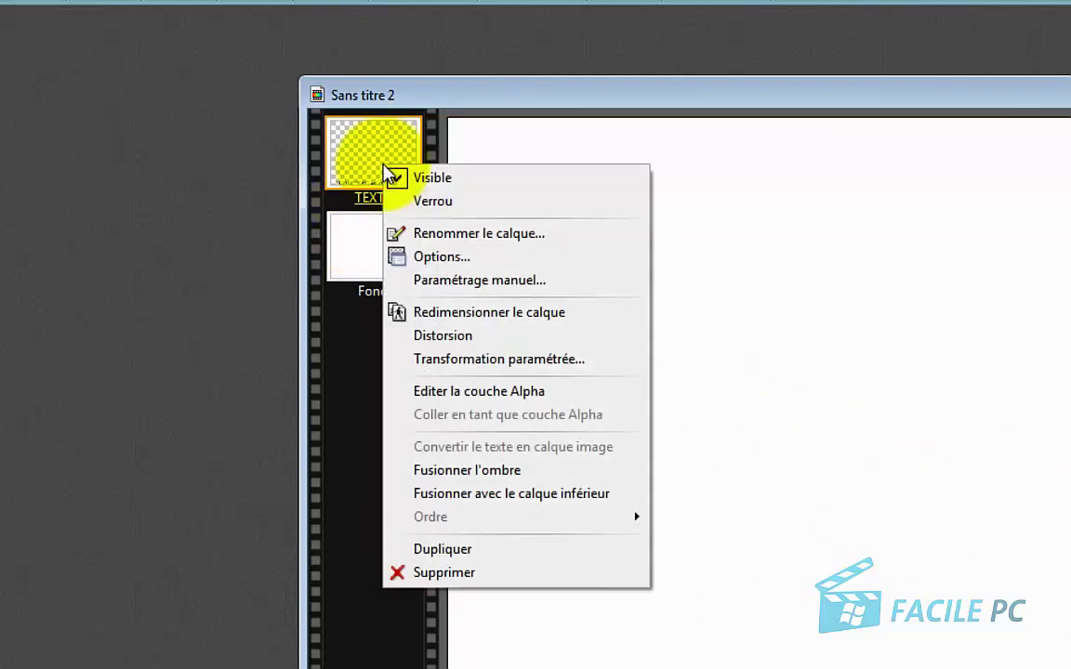
left_click(466, 282)
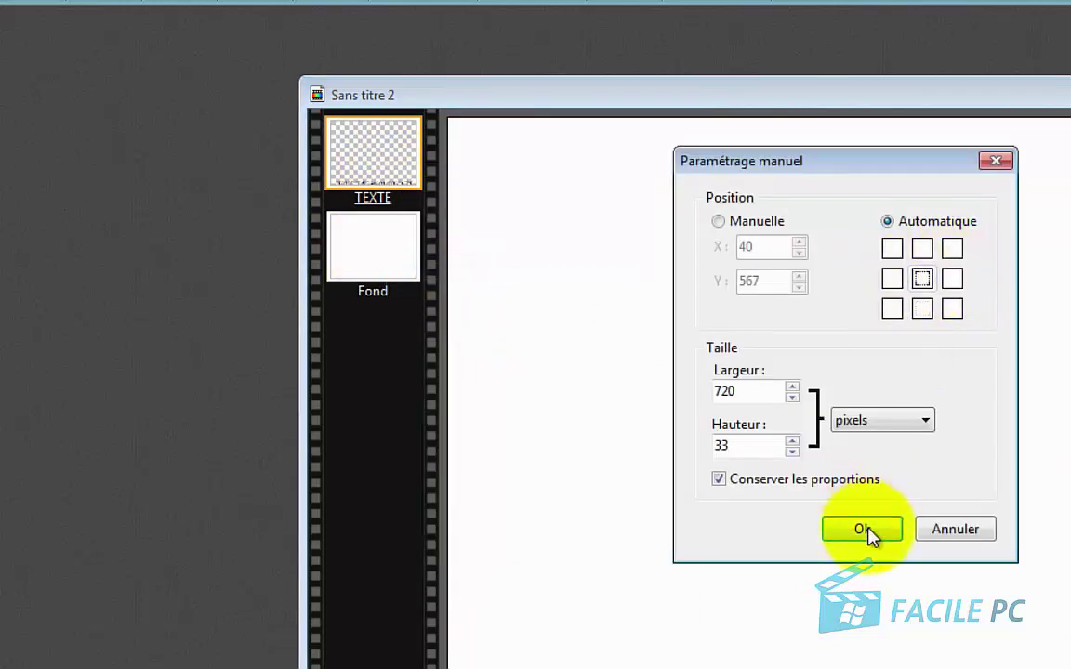
left_click(862, 529)
right_click(392, 165)
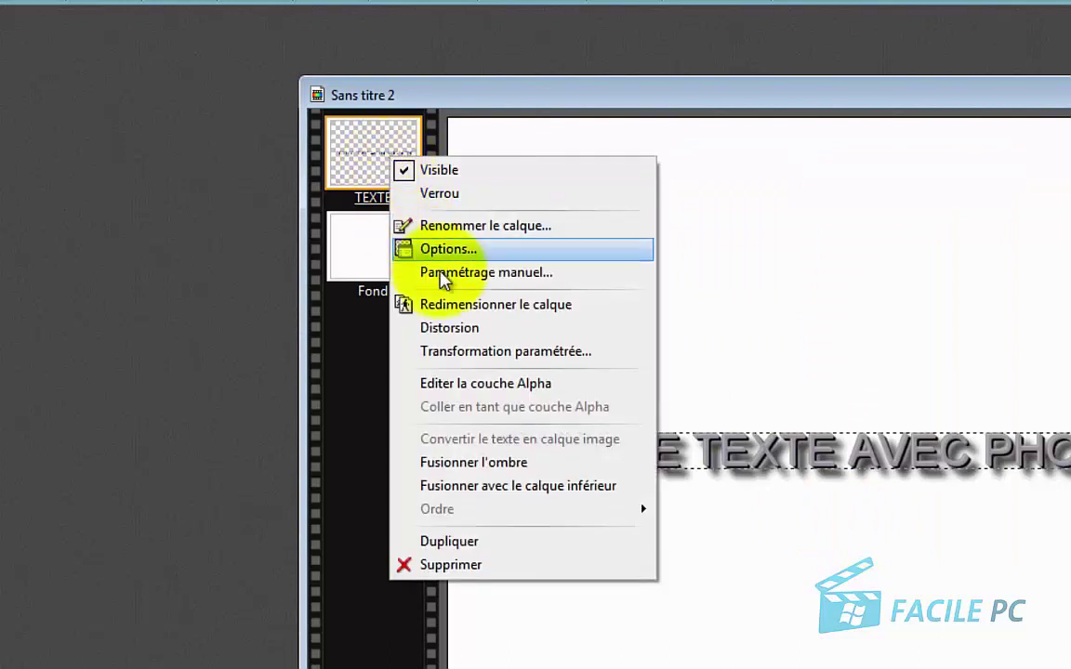
left_click(516, 327)
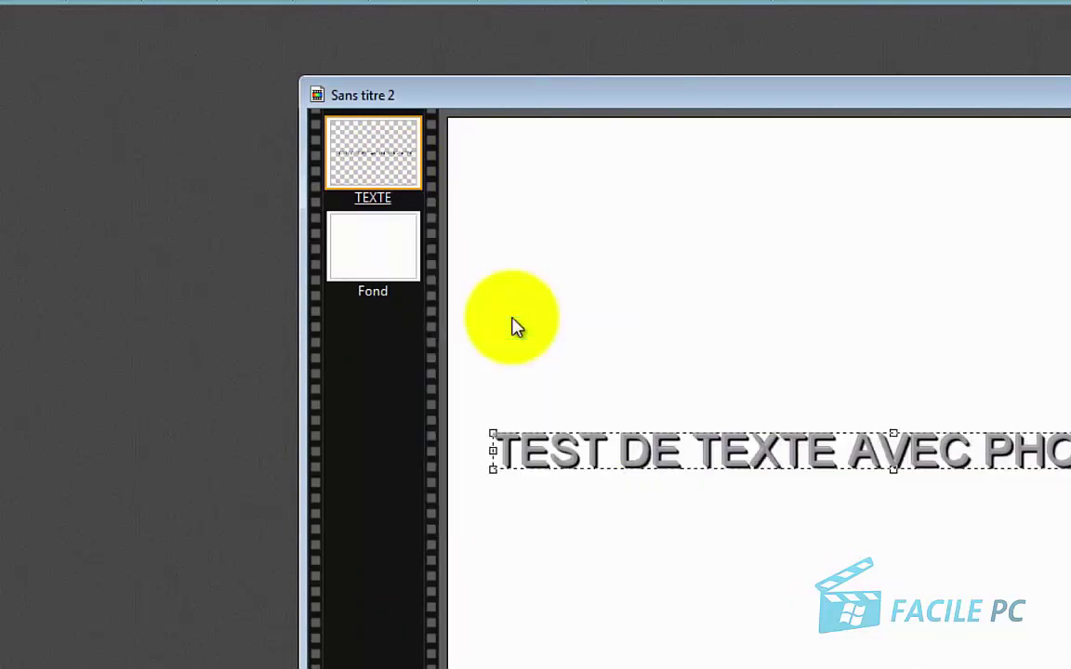
left_click(401, 160)
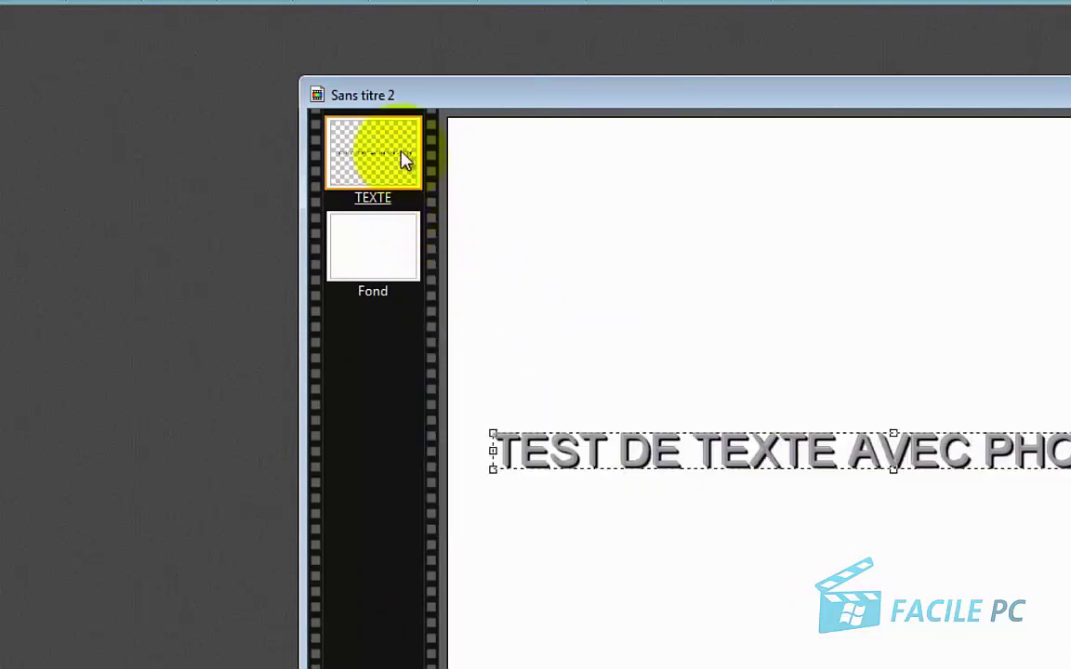
Enlarge the TEXTE layer freehand with the layer resize command, apply it and undo the resize
right_click(344, 148)
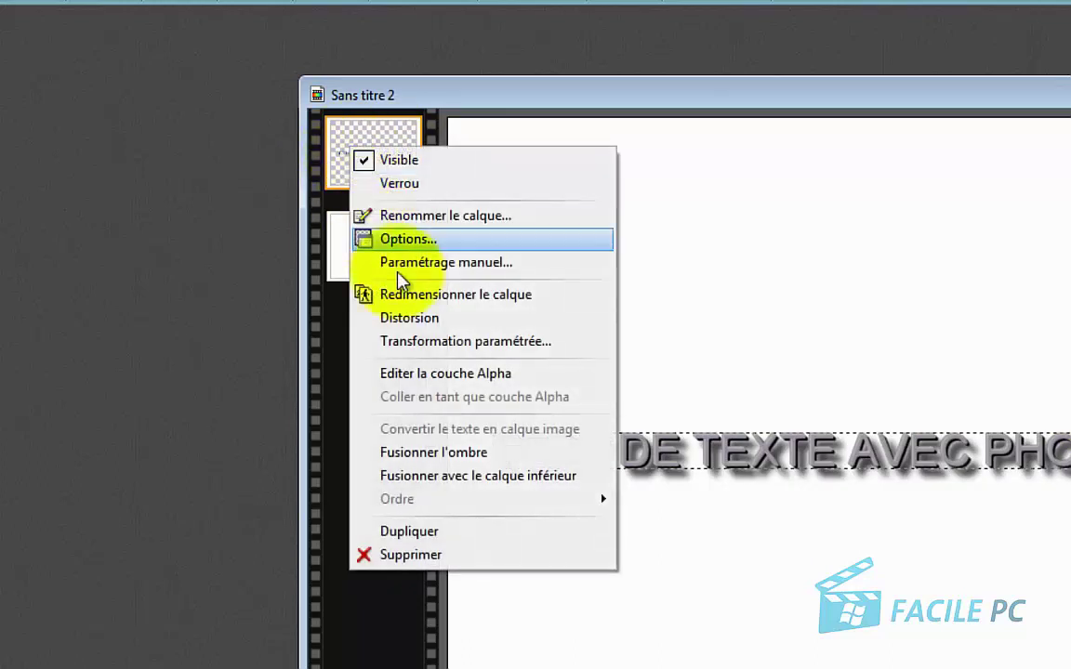
left_click(439, 294)
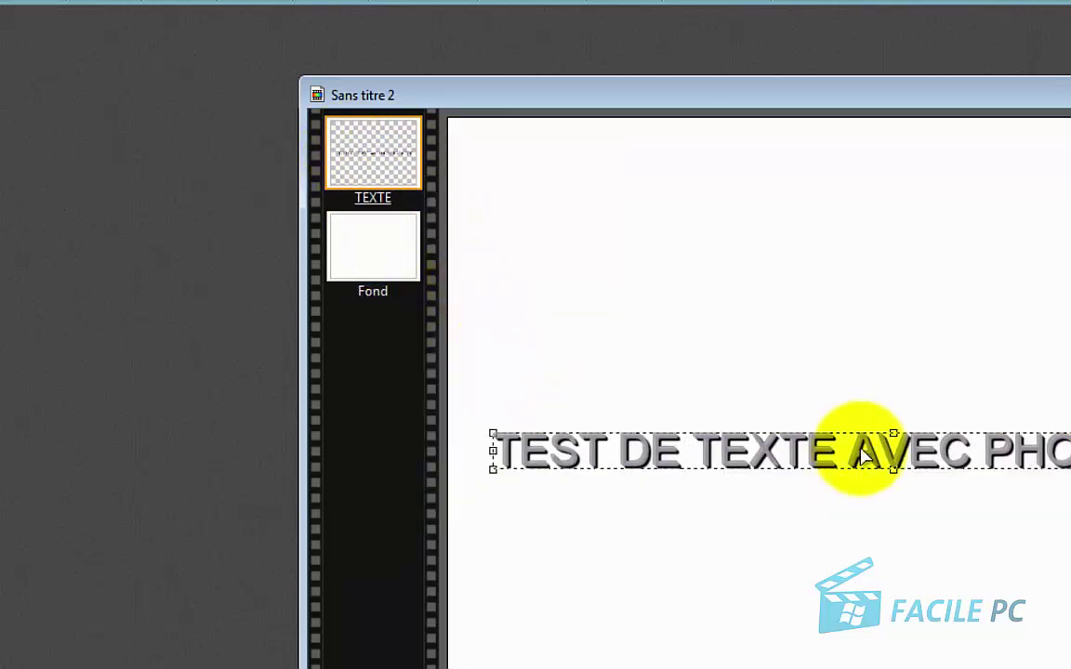
left_click_drag(892, 434, 910, 319)
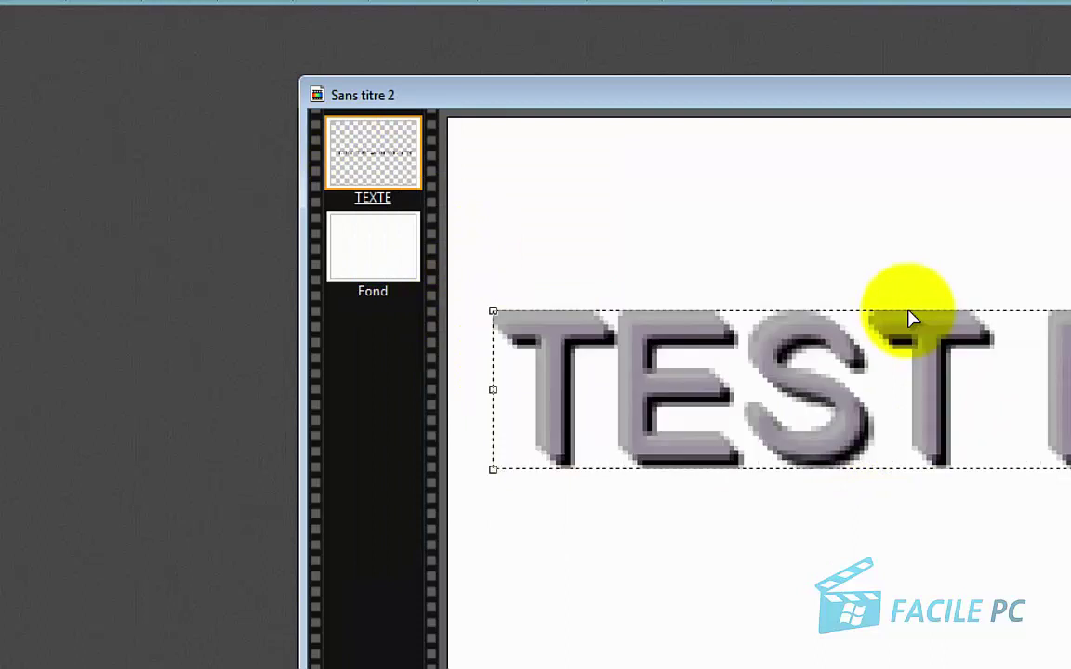
left_click(812, 400)
key("ctrl+z")
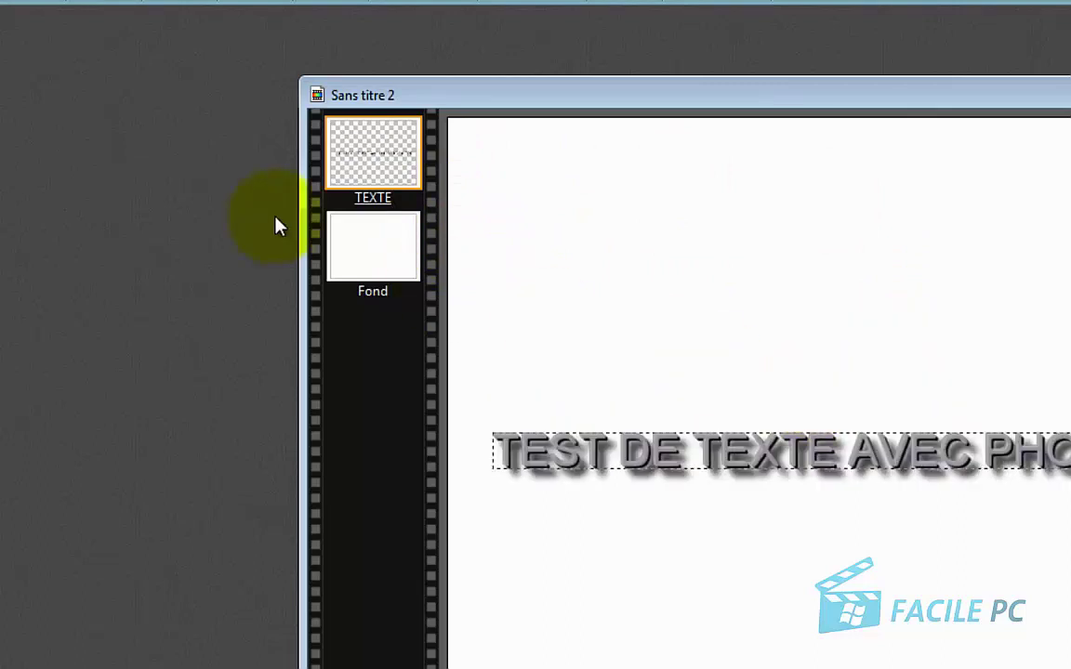
Merge the drop shadow into the TEXTE layer
right_click(420, 147)
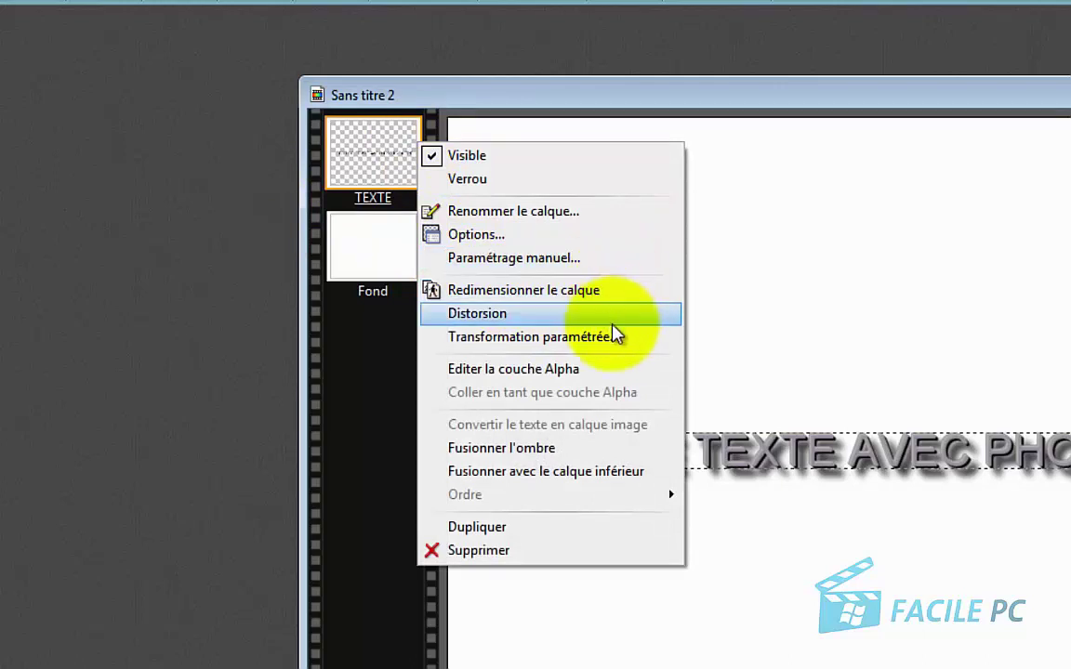
left_click(583, 459)
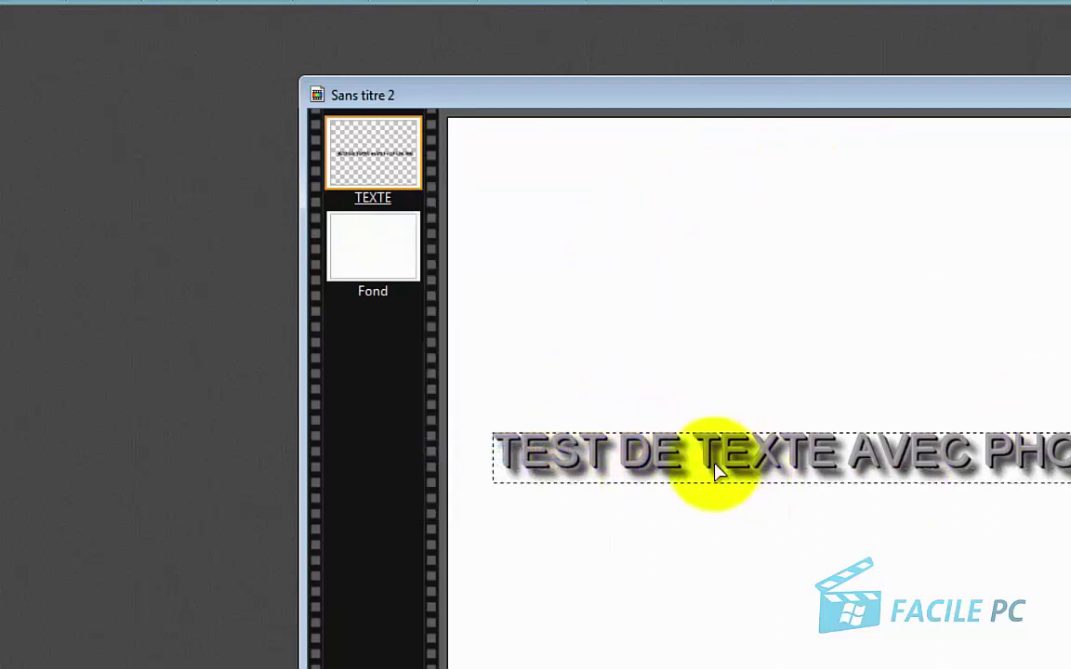
Merge the TEXTE layer with the Fond layer beneath it and select the combined layer
right_click(382, 167)
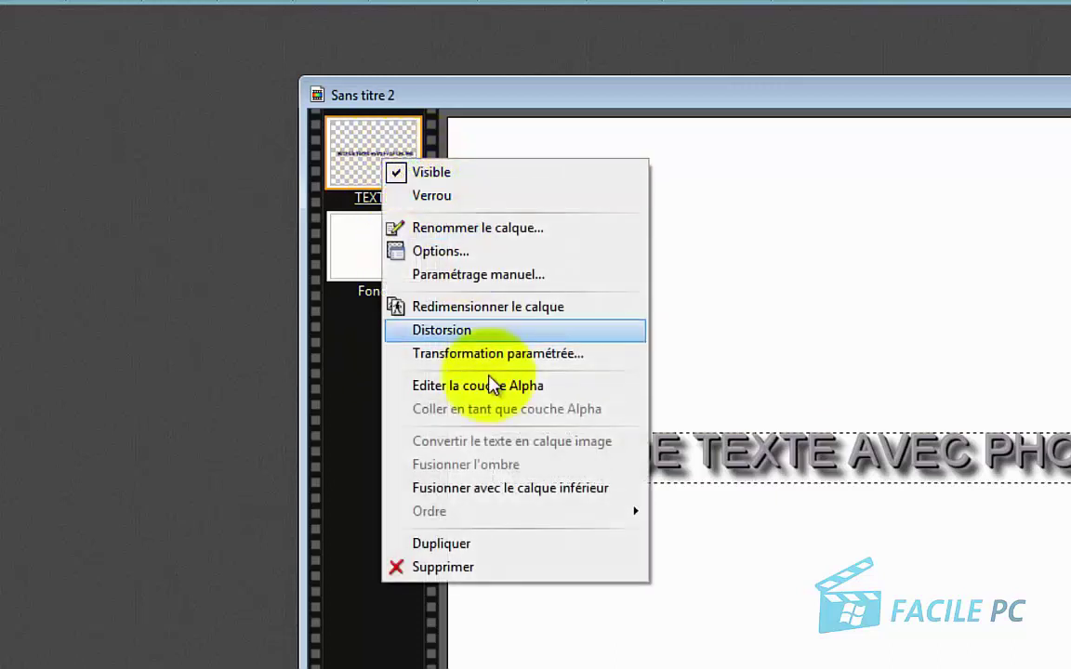
left_click(564, 498)
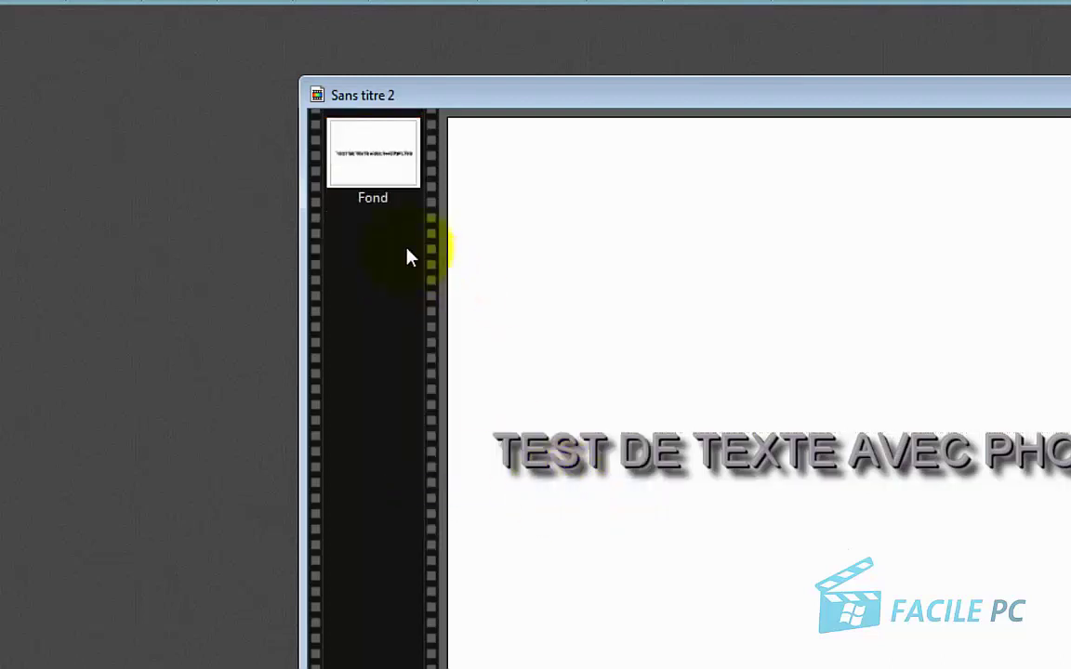
left_click(379, 161)
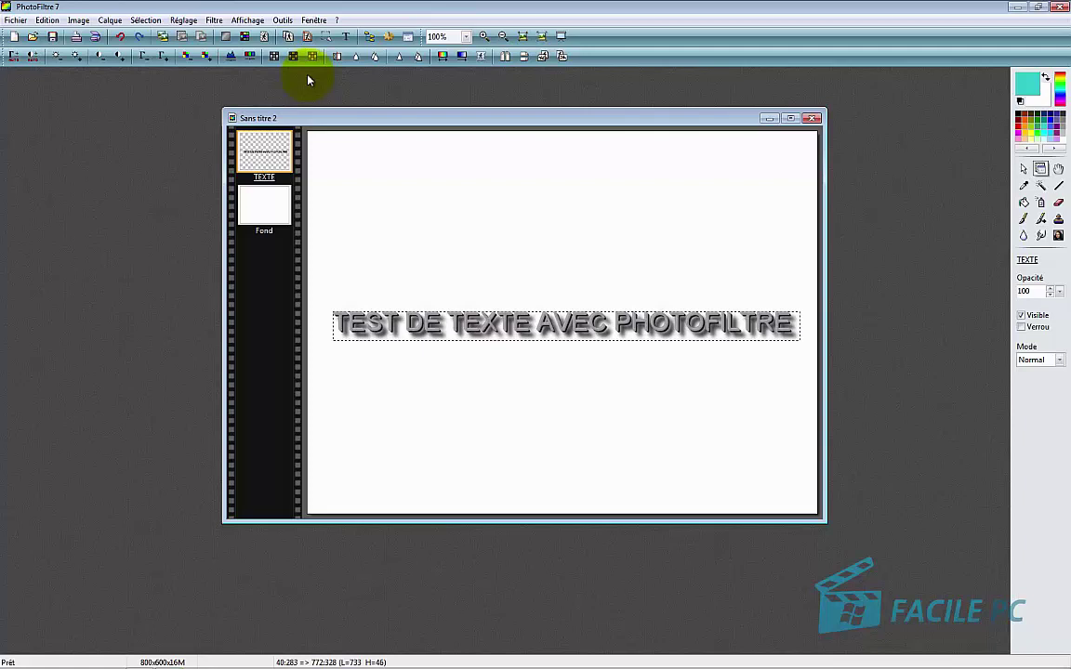
left_click(110, 20)
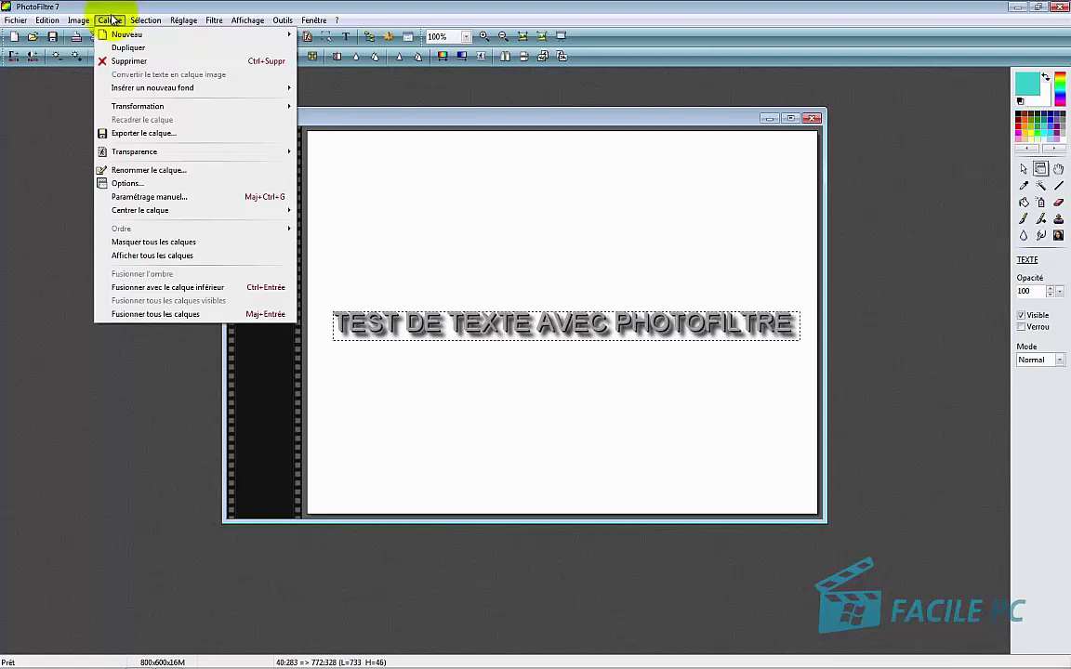
left_click(455, 121)
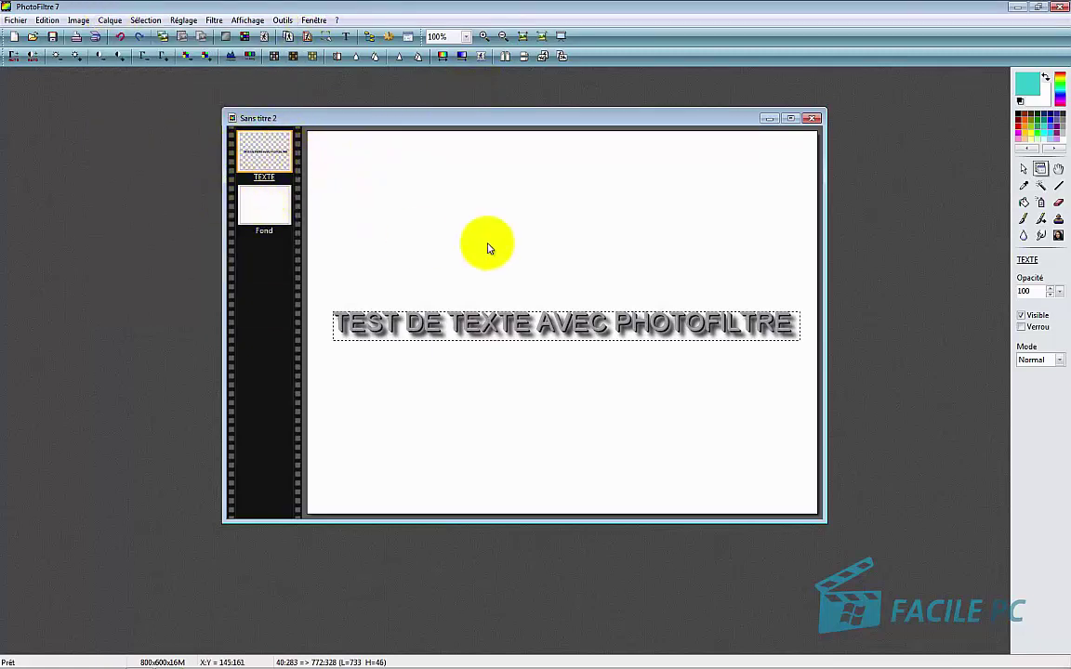
Open the fond-ecran image from the imageformation folder
left_click(32, 39)
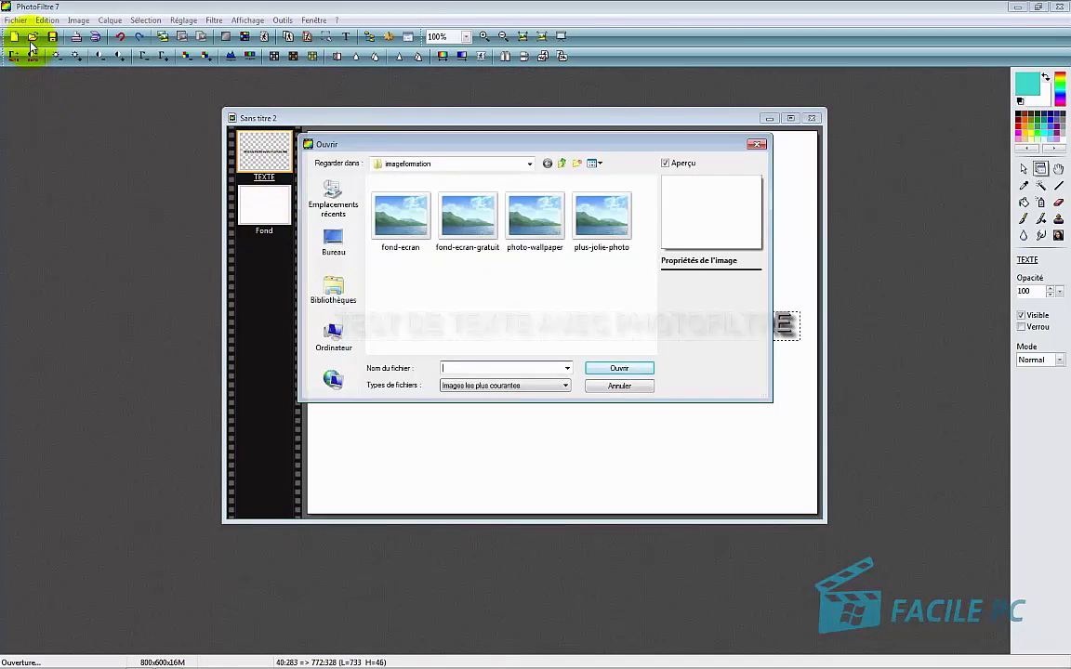
left_click(409, 209)
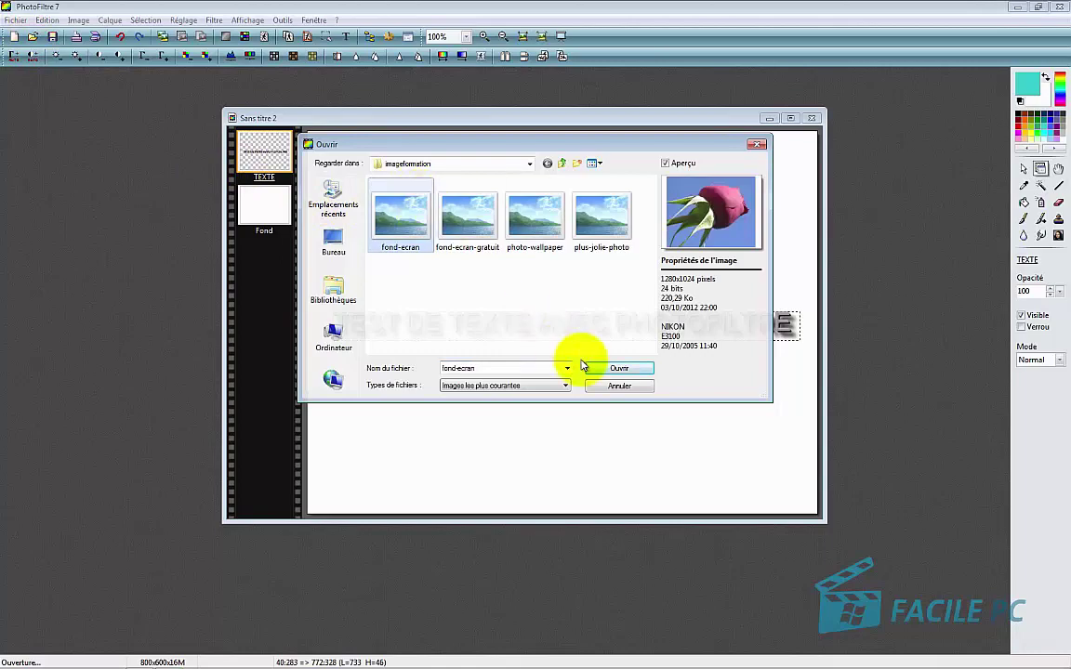
left_click(611, 369)
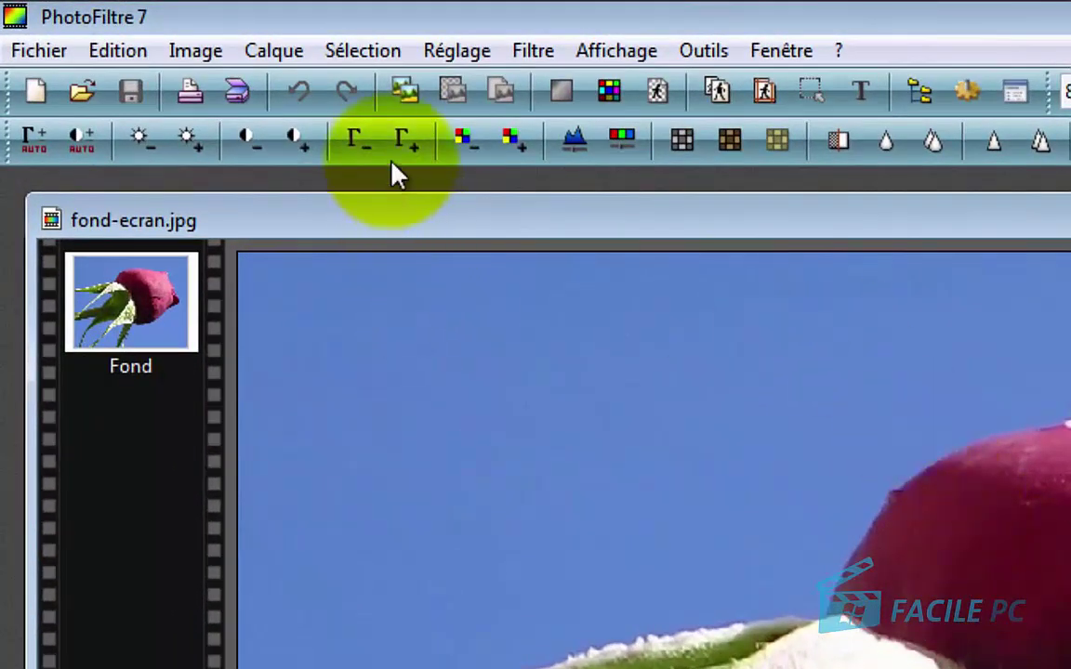
Copy the whole fond-ecran.jpg image and paste it as a new layer into Sans titre 2
left_click(416, 103)
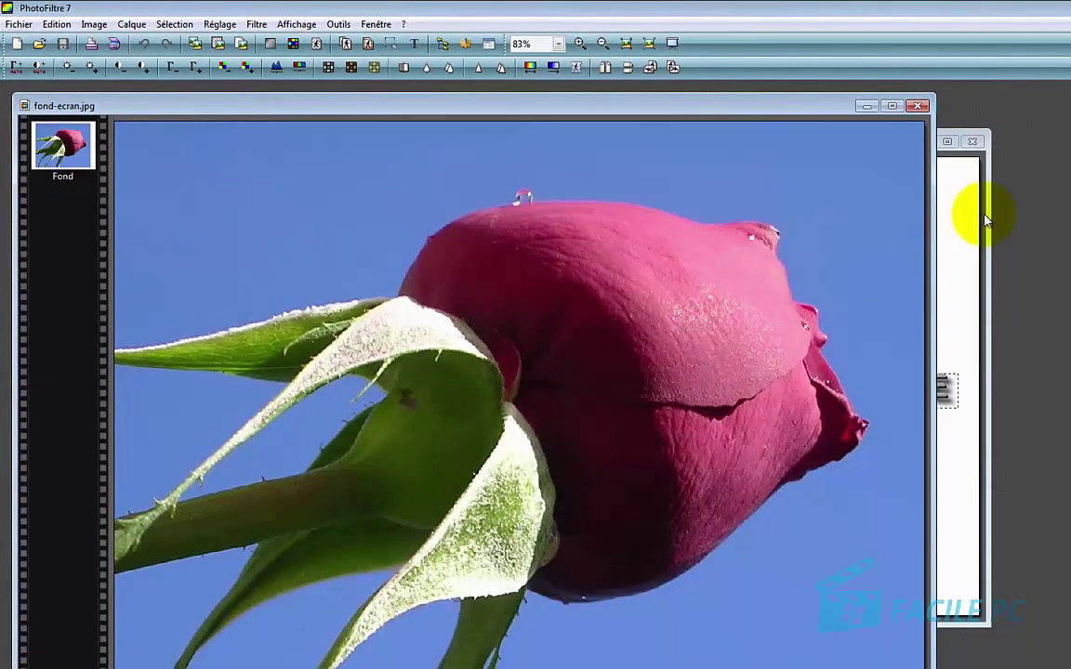
left_click(985, 214)
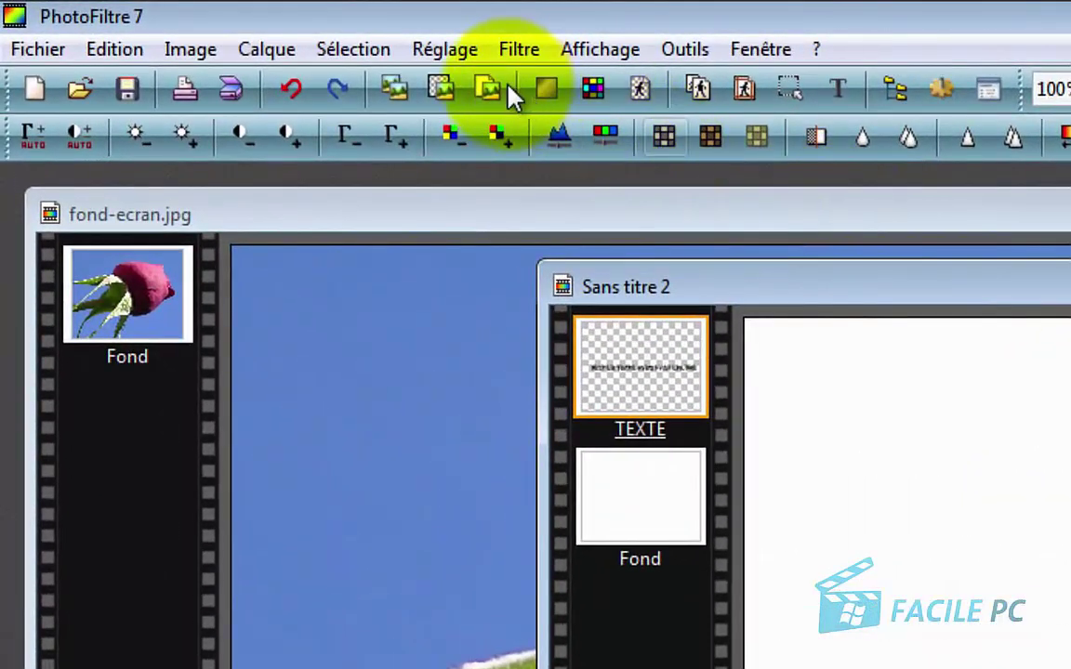
left_click(440, 90)
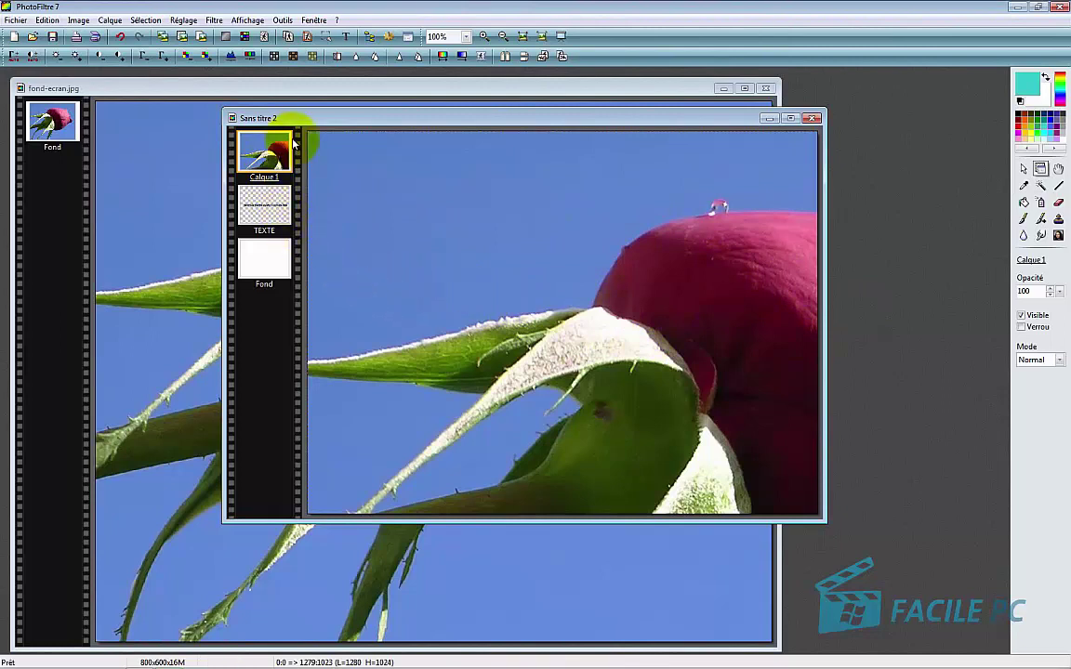
Place the TEXTE layer above the pasted rose layer and move the text freehand to the top of the image
left_click(262, 208)
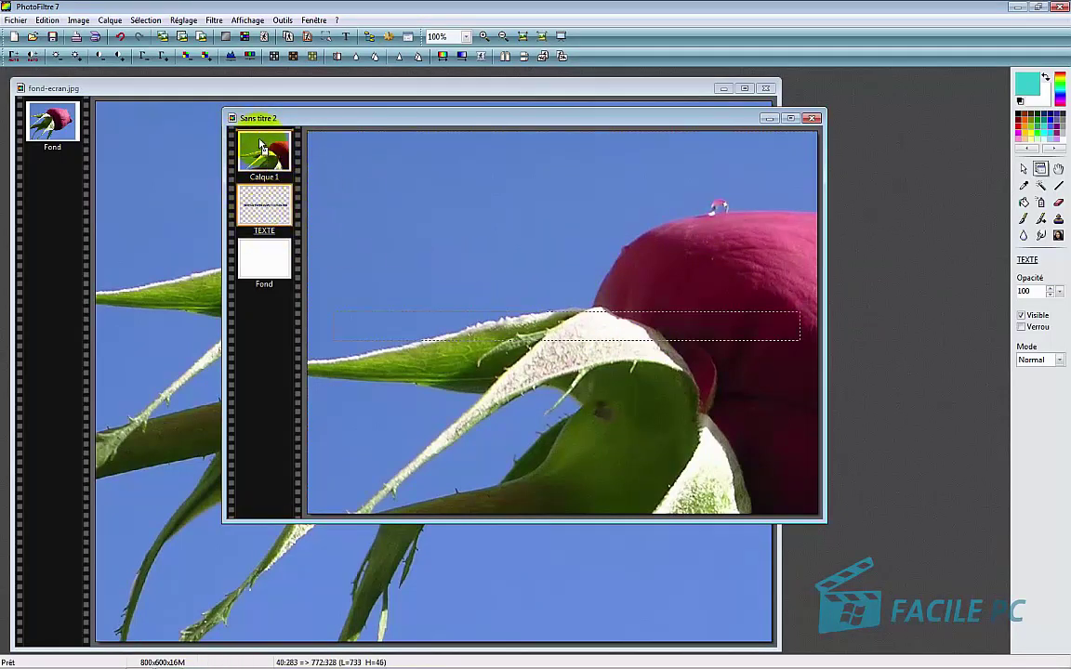
left_click_drag(262, 149, 264, 149)
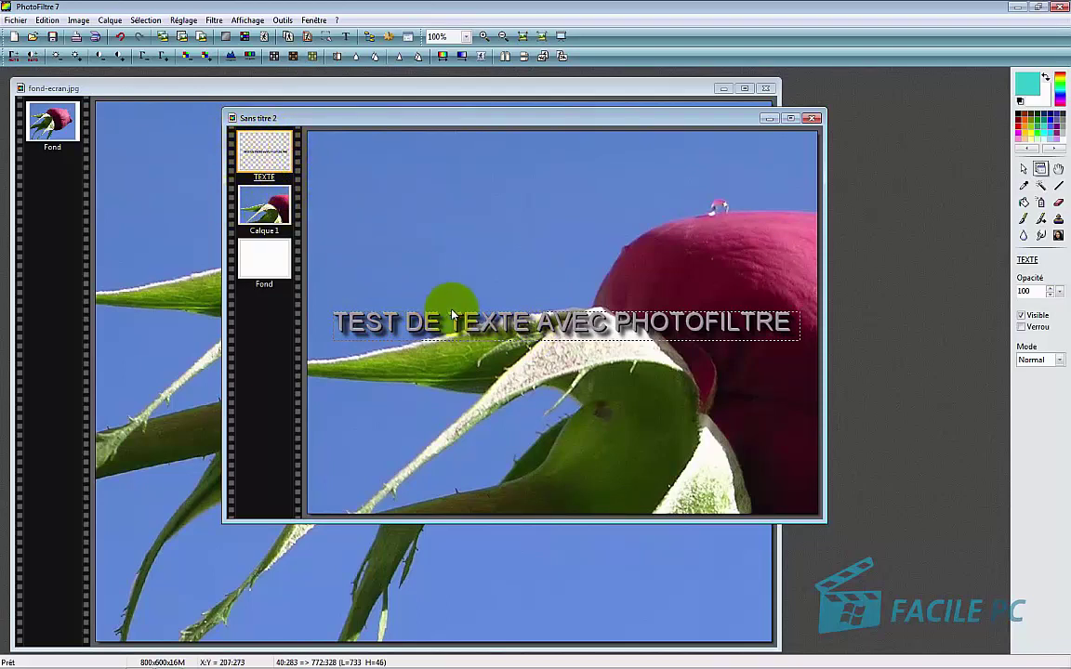
left_click_drag(526, 332, 518, 168)
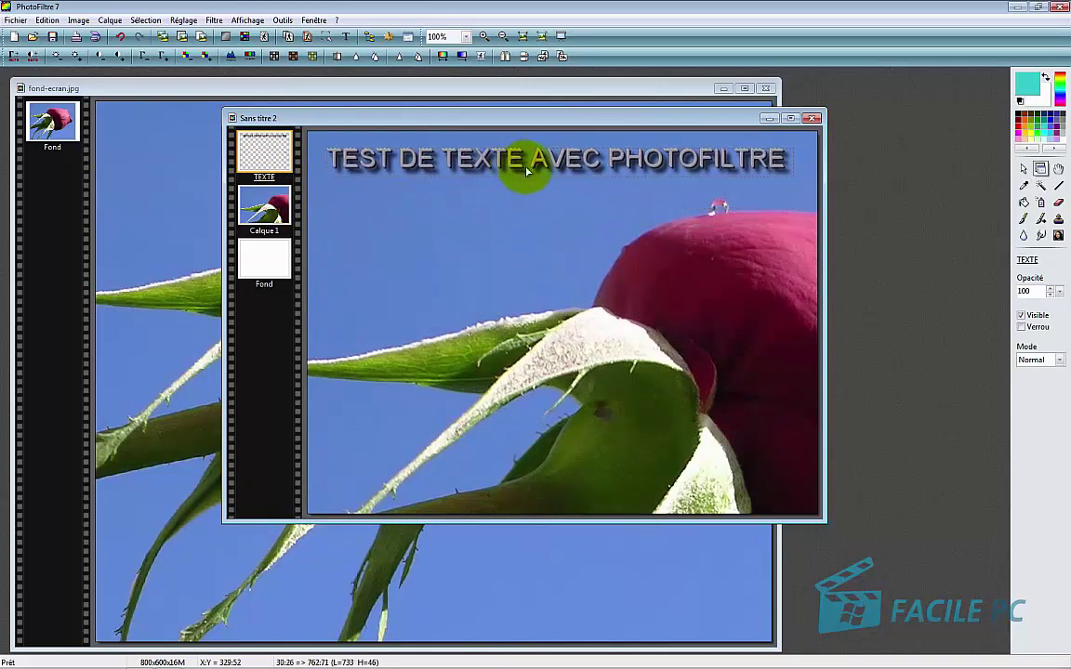
Close fond-ecran.jpg and save the layered composition as the JPEG file macomposition in the imageformation folder, accepting the layer loss and default compression settings
left_click(765, 88)
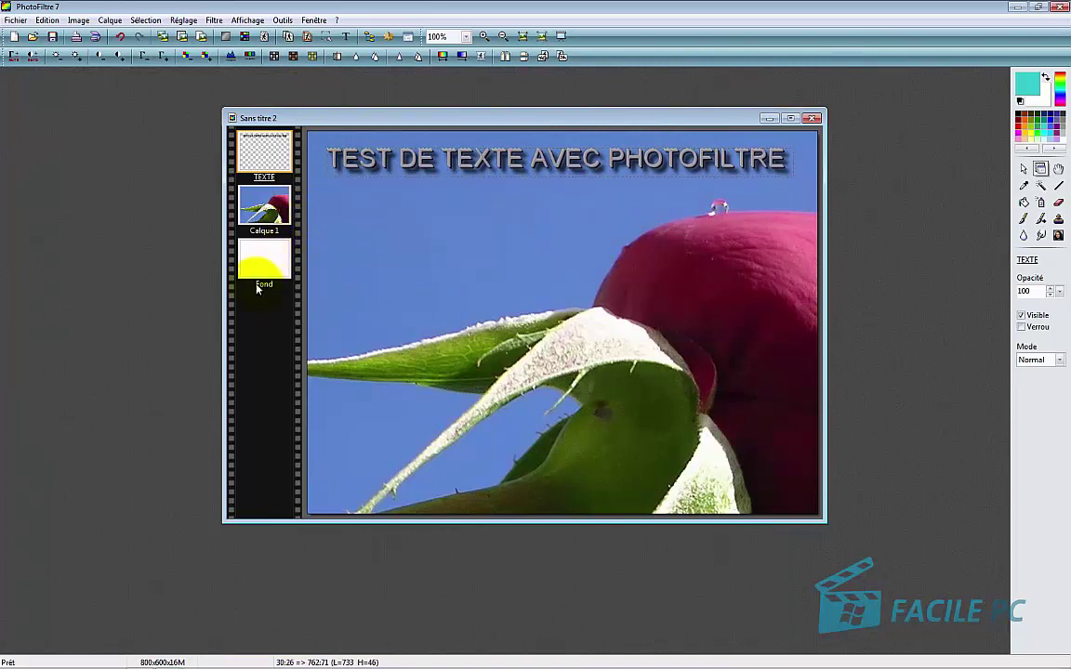
left_click(52, 42)
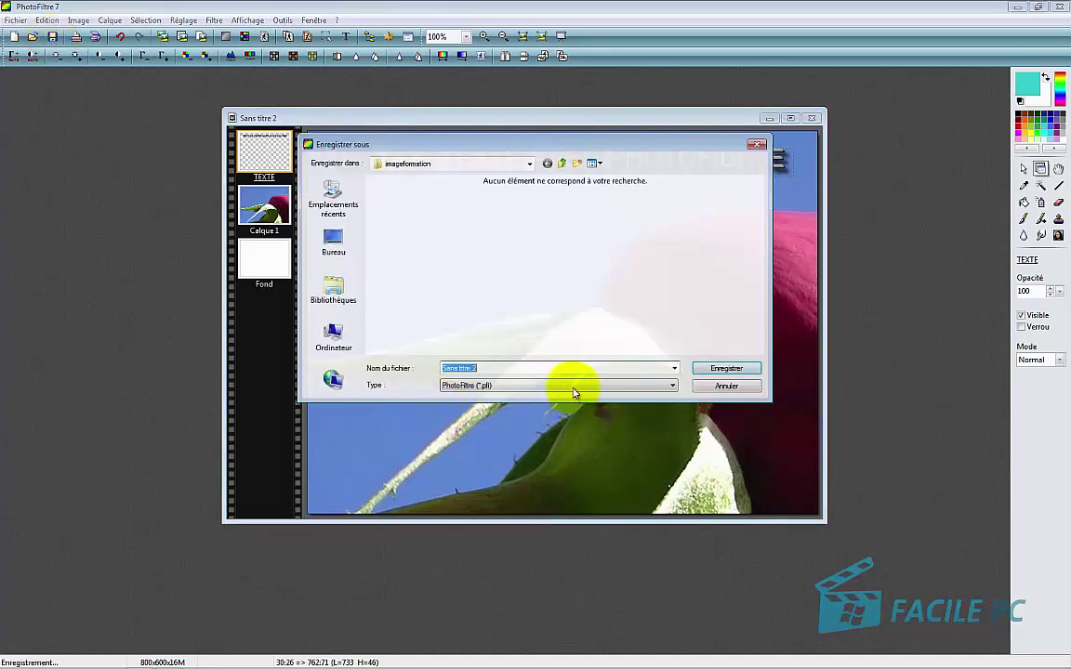
left_click(573, 389)
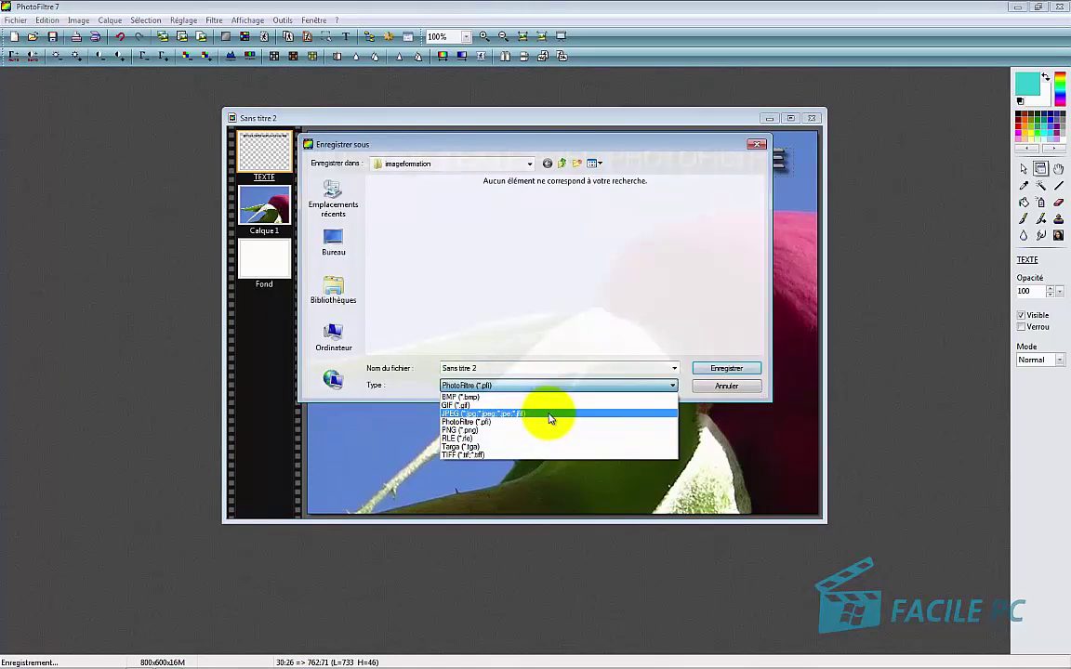
left_click(549, 419)
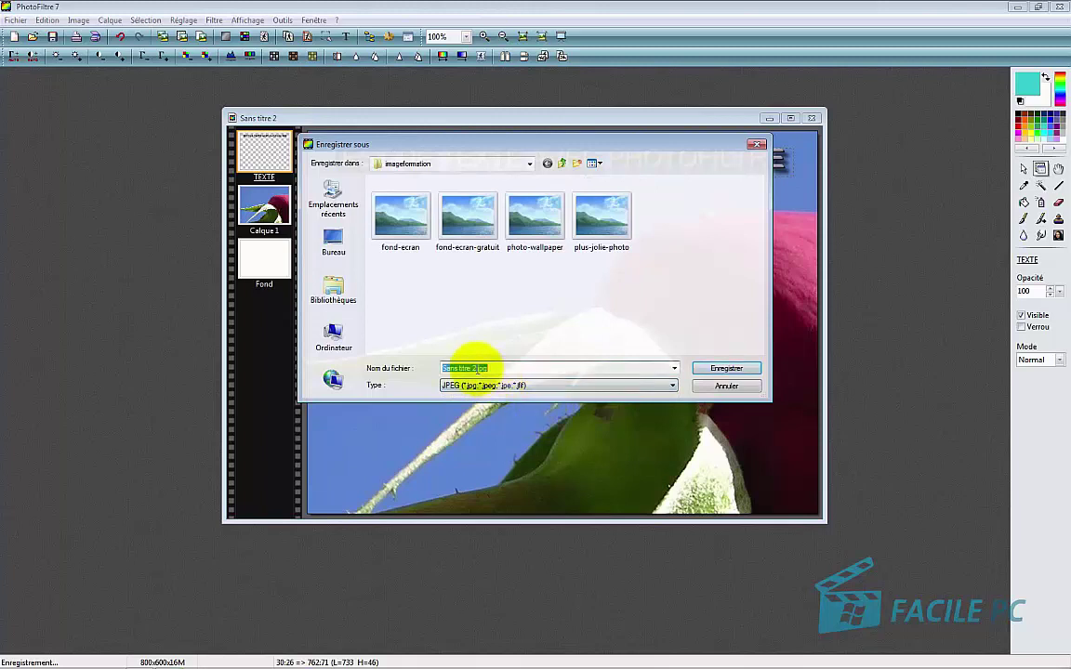
left_click_drag(476, 368, 433, 368)
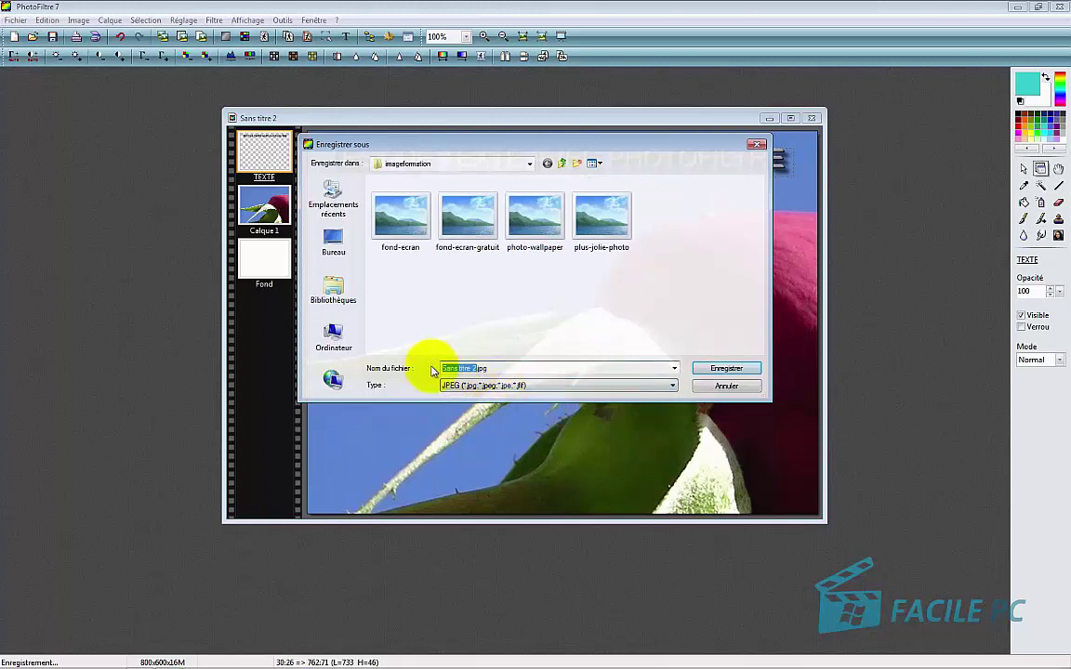
type("macomposition")
left_click(729, 369)
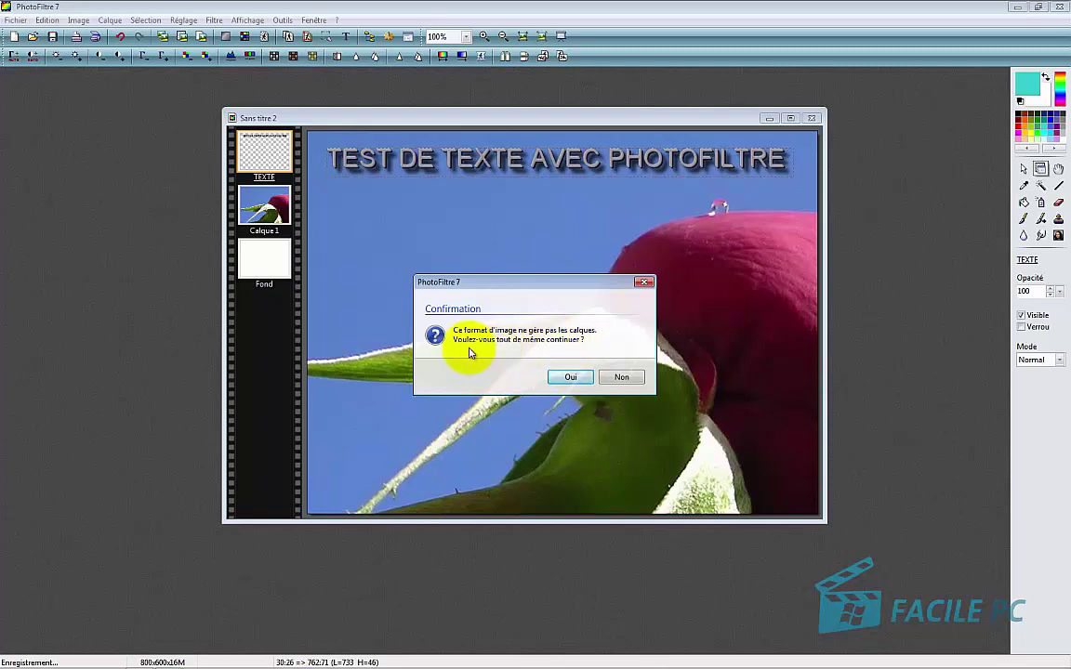
left_click(574, 377)
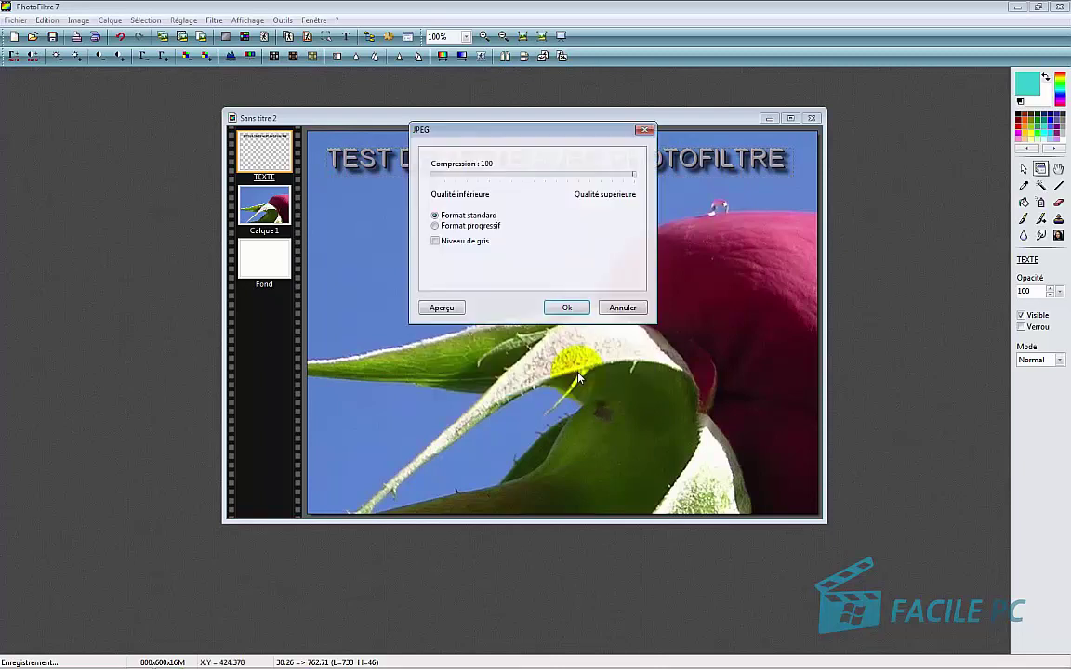
left_click(583, 308)
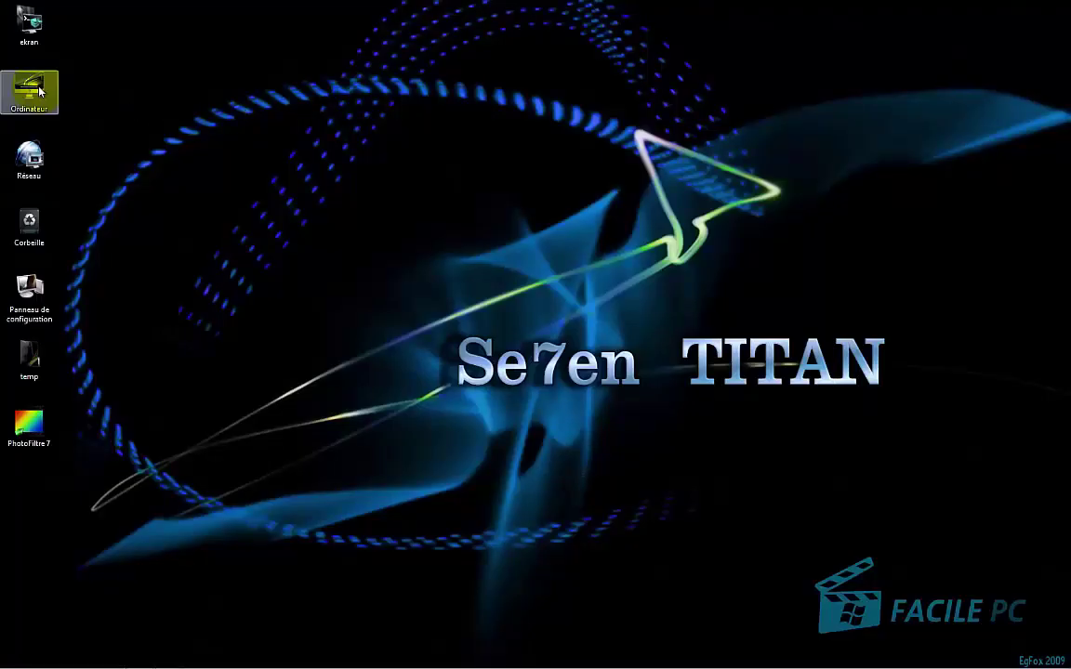
View the saved macomposition image from the imageformation folder of the Images library in the Windows photo viewer, and return to PhotoFiltre 7
double_click(37, 89)
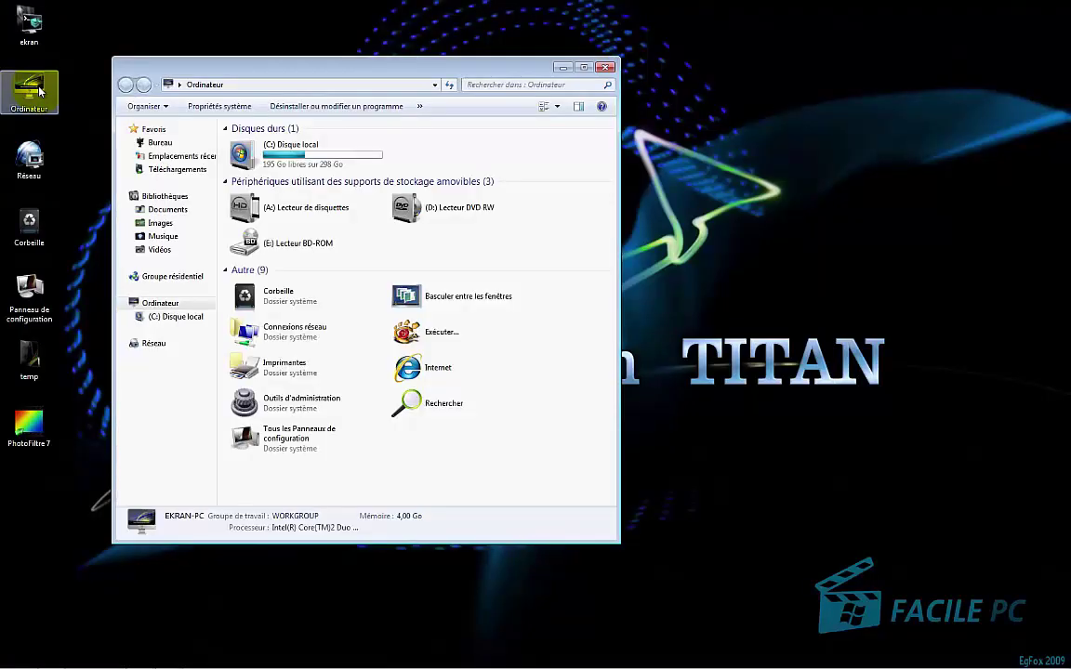
left_click(168, 210)
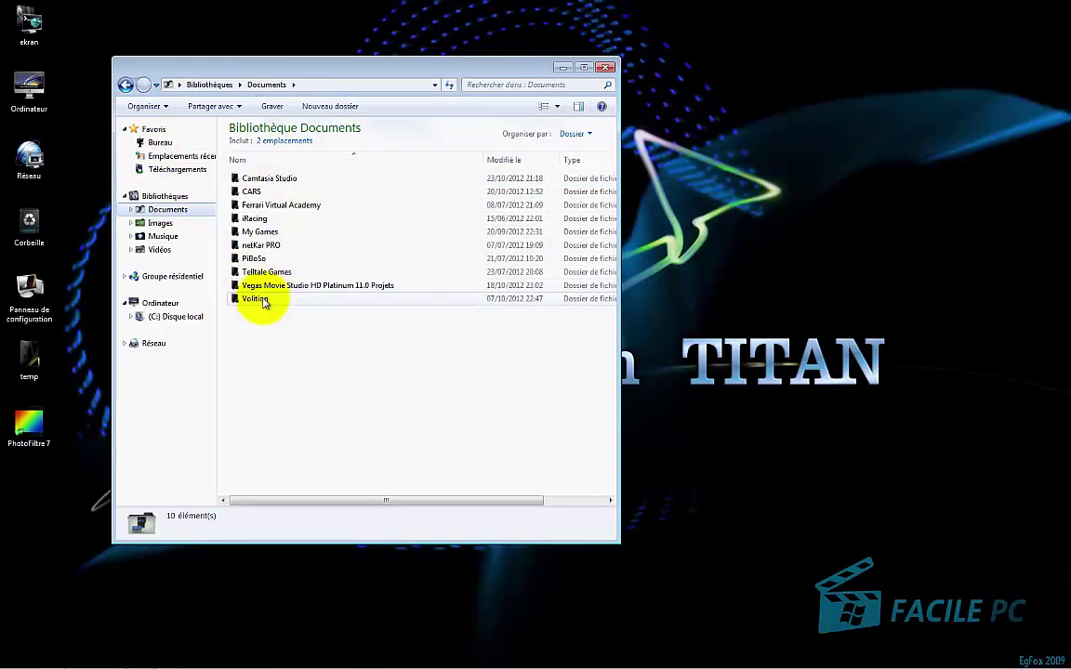
left_click(173, 226)
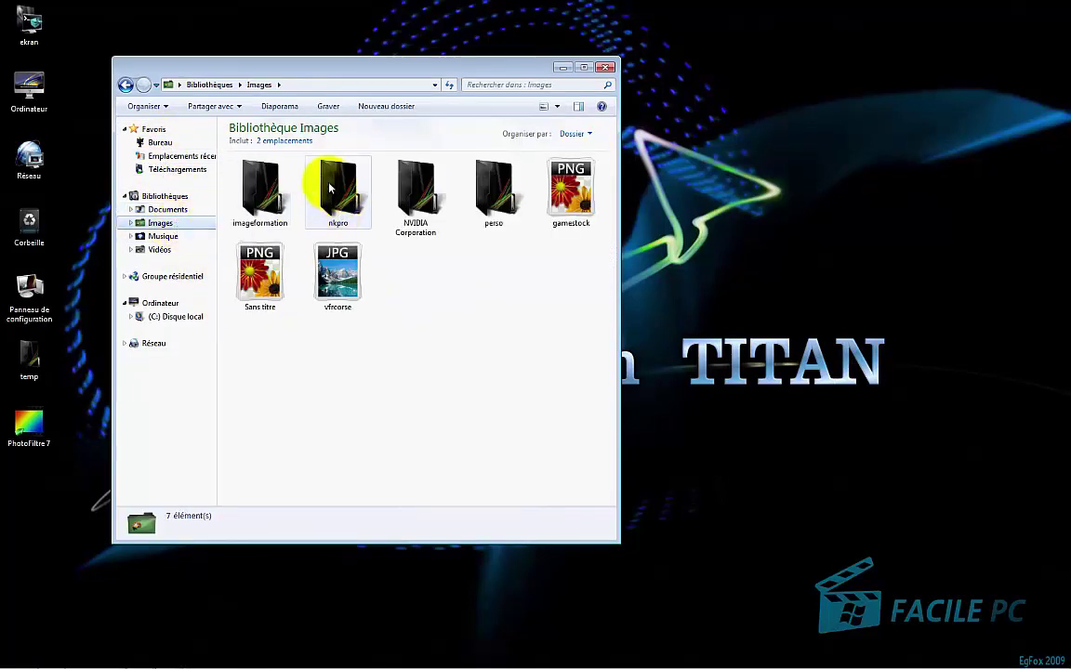
double_click(257, 194)
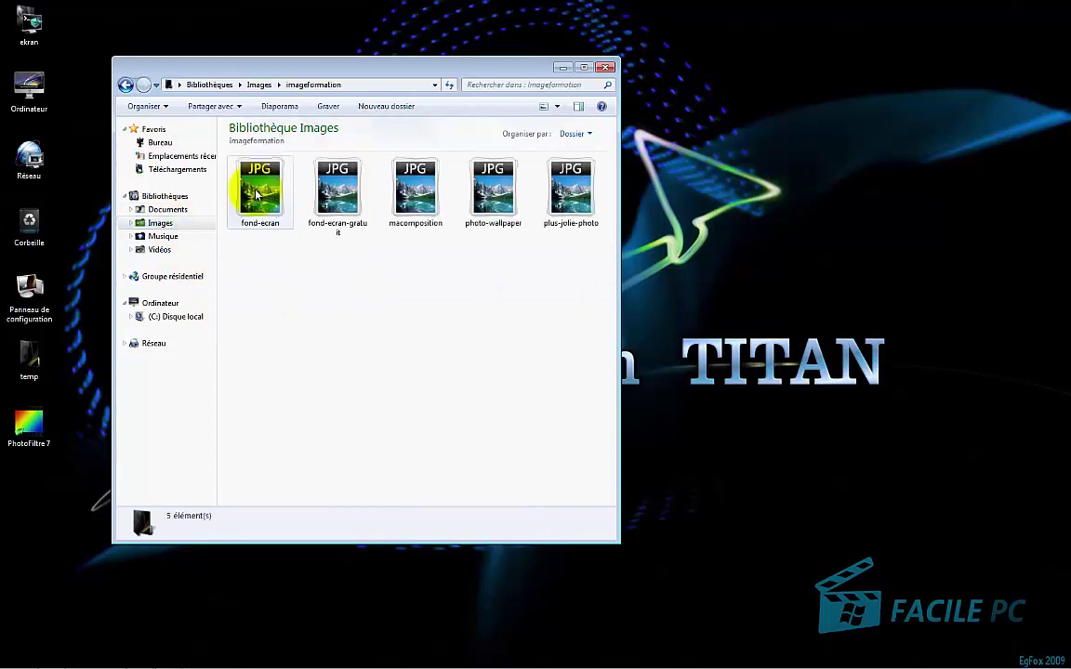
double_click(419, 194)
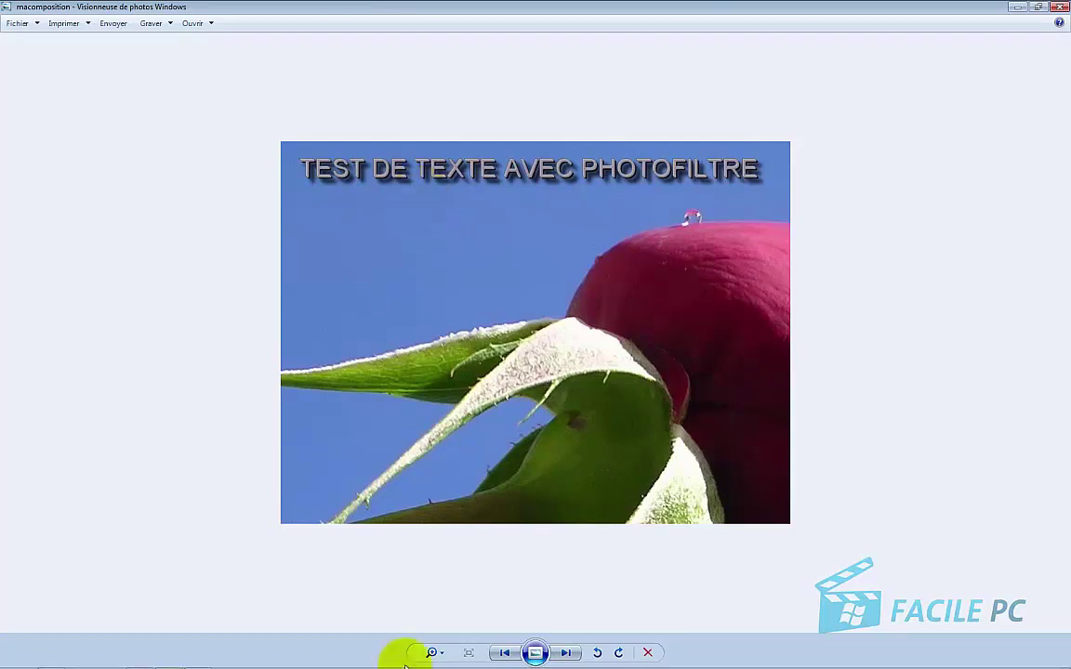
left_click(139, 659)
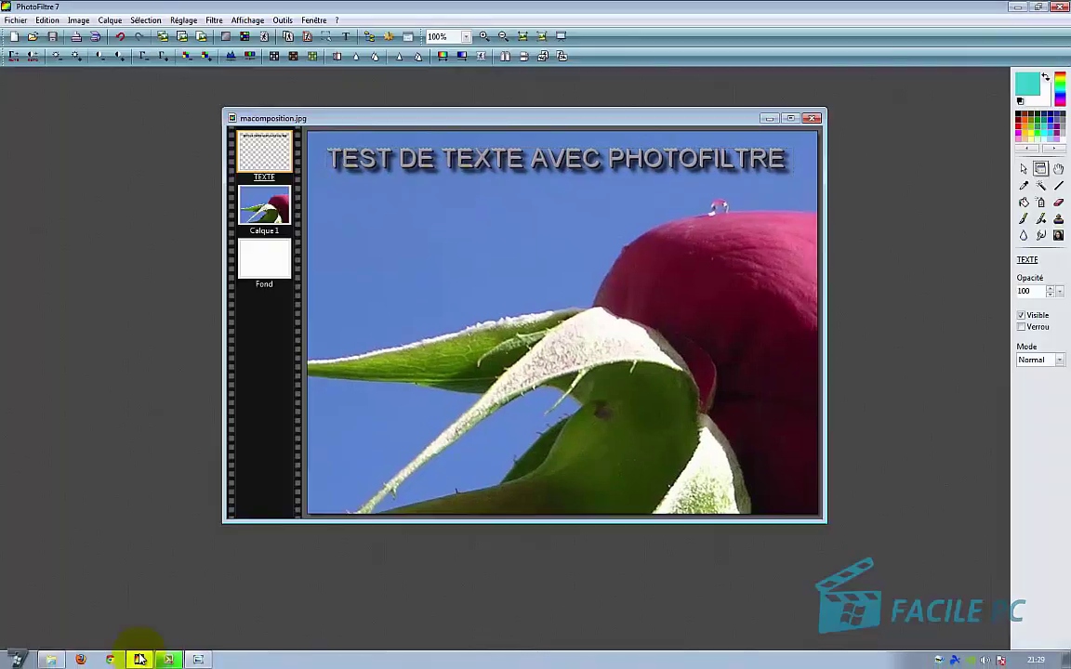